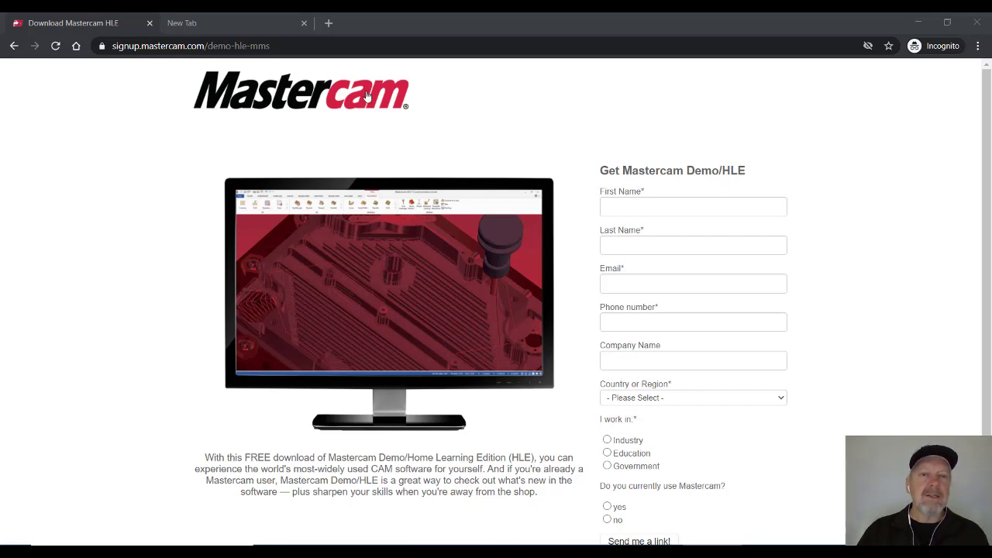
pyautogui.click(248, 45)
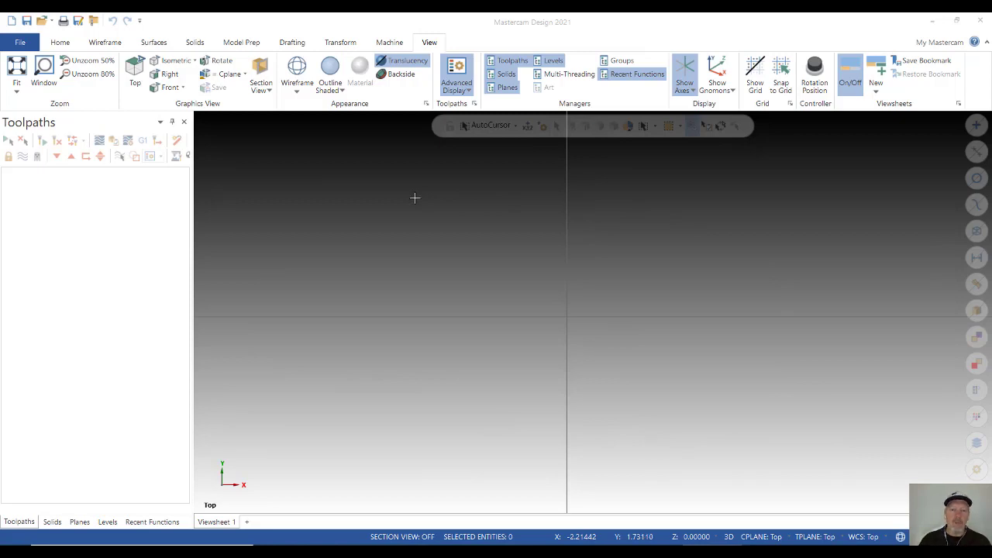
# Turn off the gradient background in the color settings of the system configuration.
pyautogui.click(20, 42)
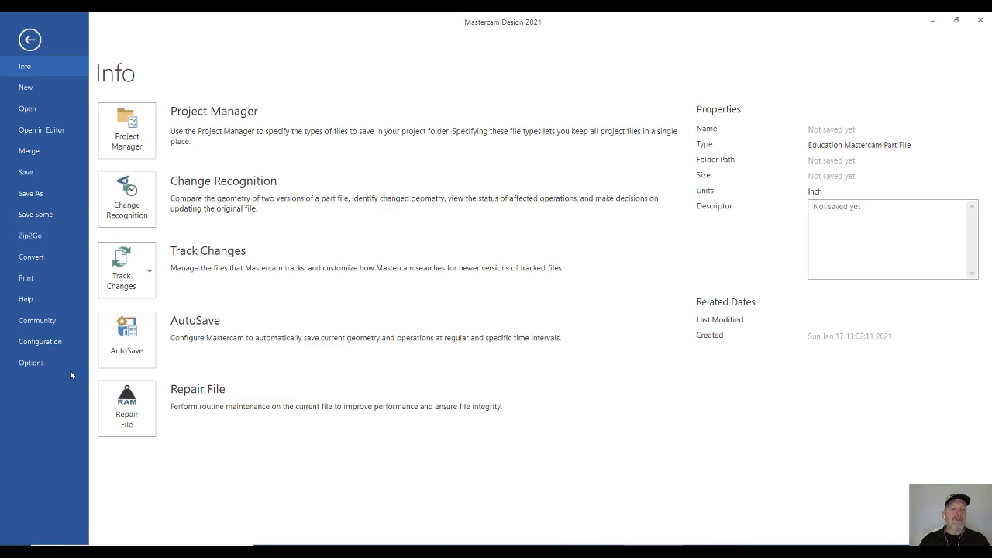
pyautogui.click(65, 346)
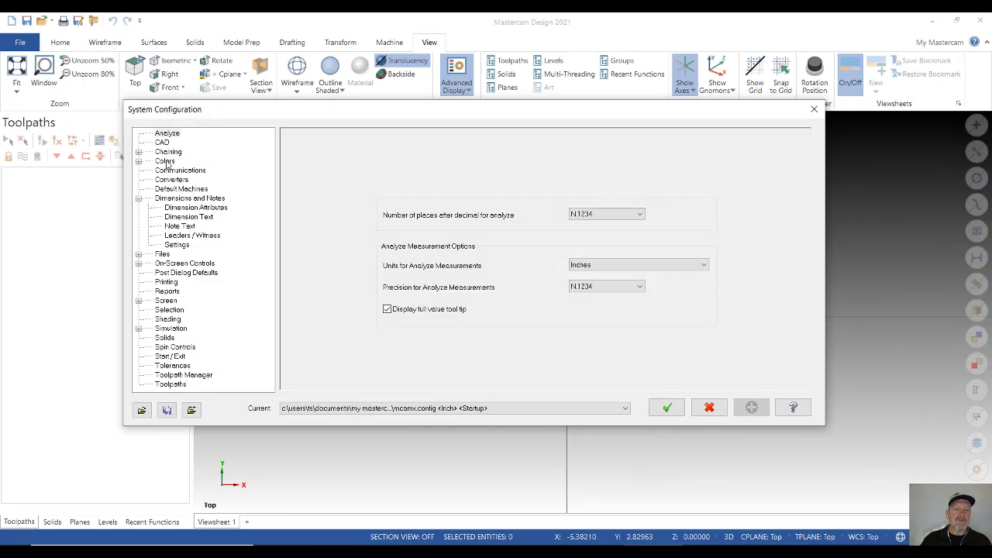
pyautogui.click(165, 161)
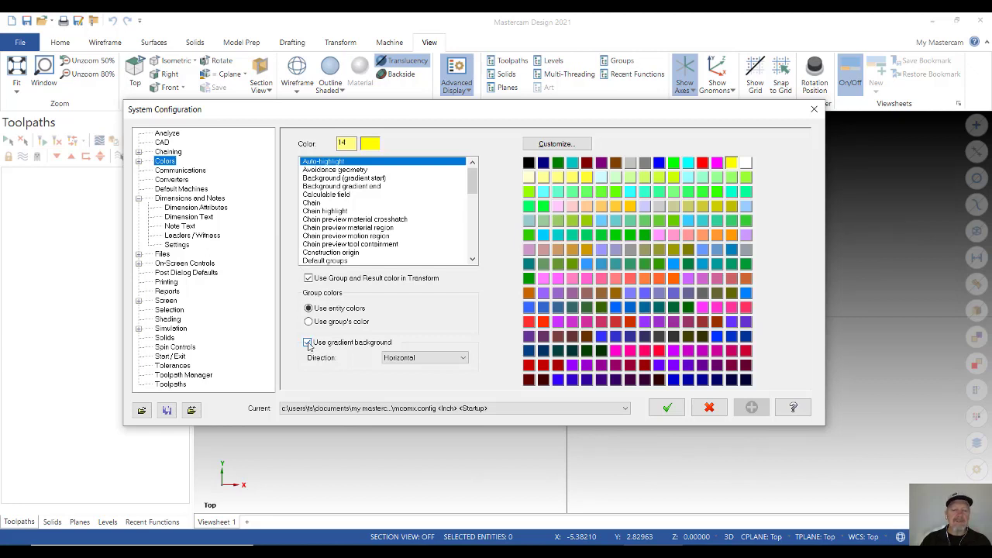
pyautogui.click(308, 344)
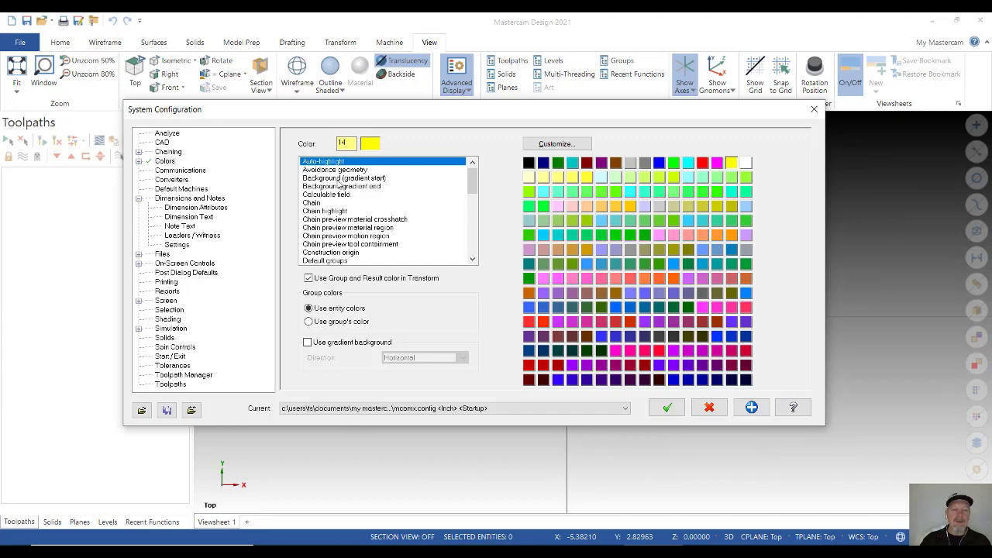
# Set the Background (gradient start) color to white, number 15, and save the settings to the configuration file.
pyautogui.click(353, 179)
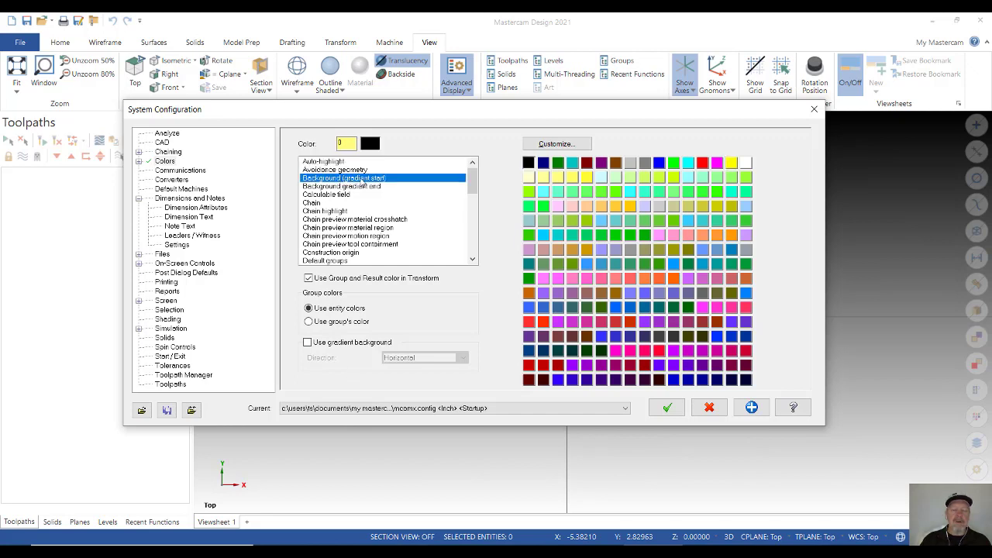
pyautogui.click(746, 163)
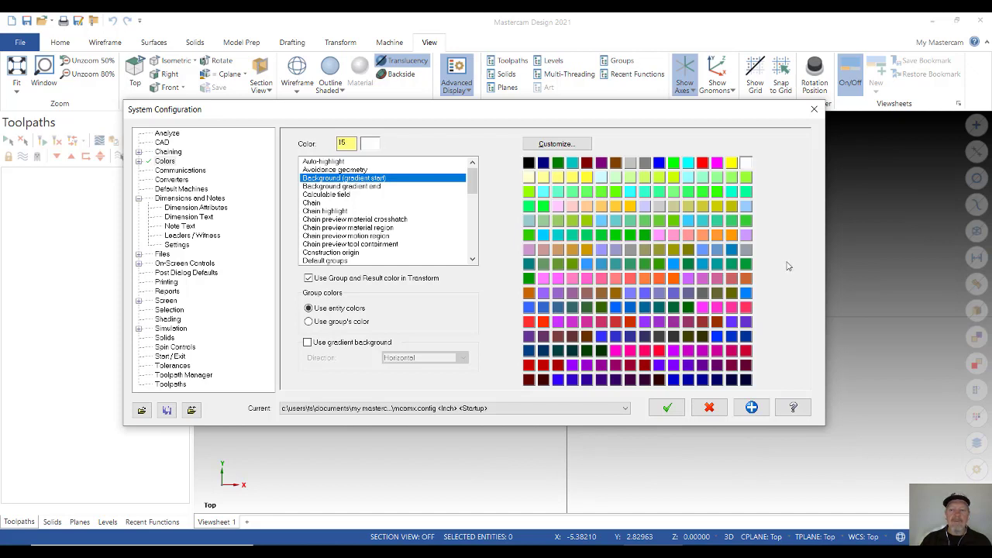
pyautogui.click(675, 409)
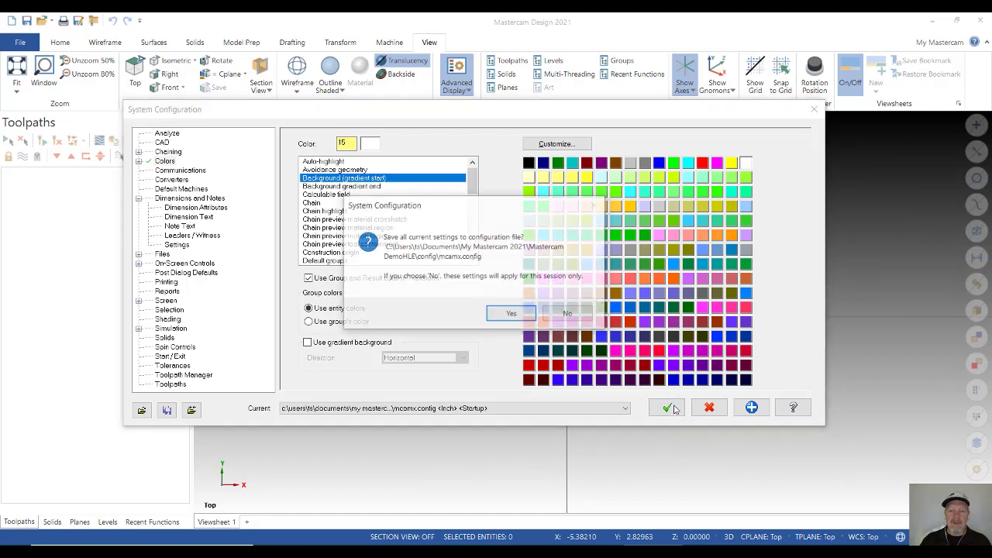
pyautogui.click(511, 315)
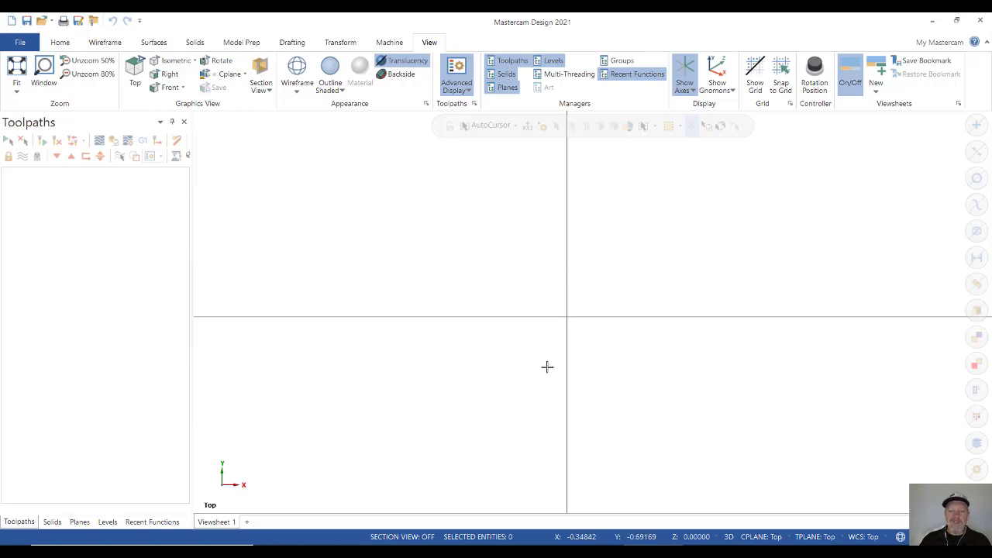
# Hide the coordinate axes in the graphics window and show them again.
pyautogui.click(686, 71)
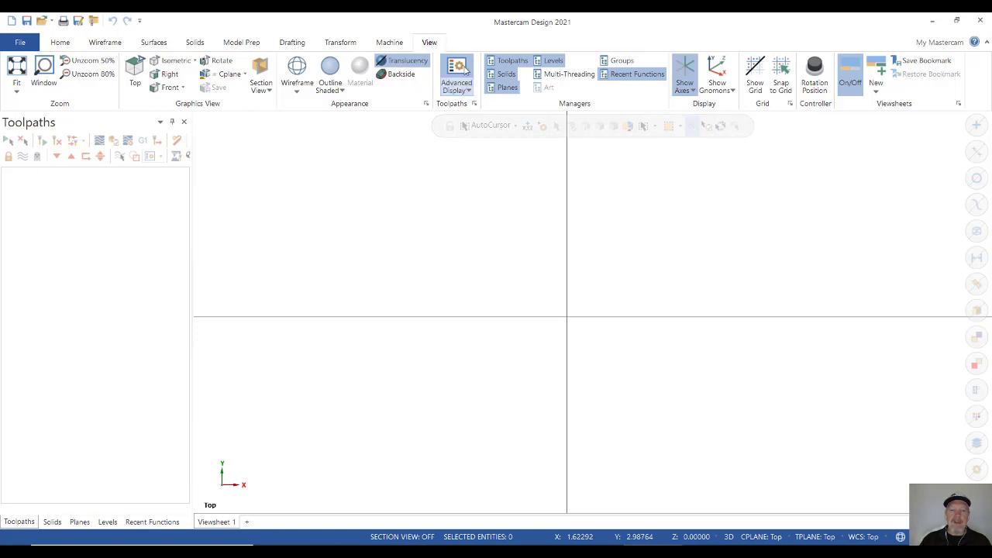
pyautogui.click(686, 72)
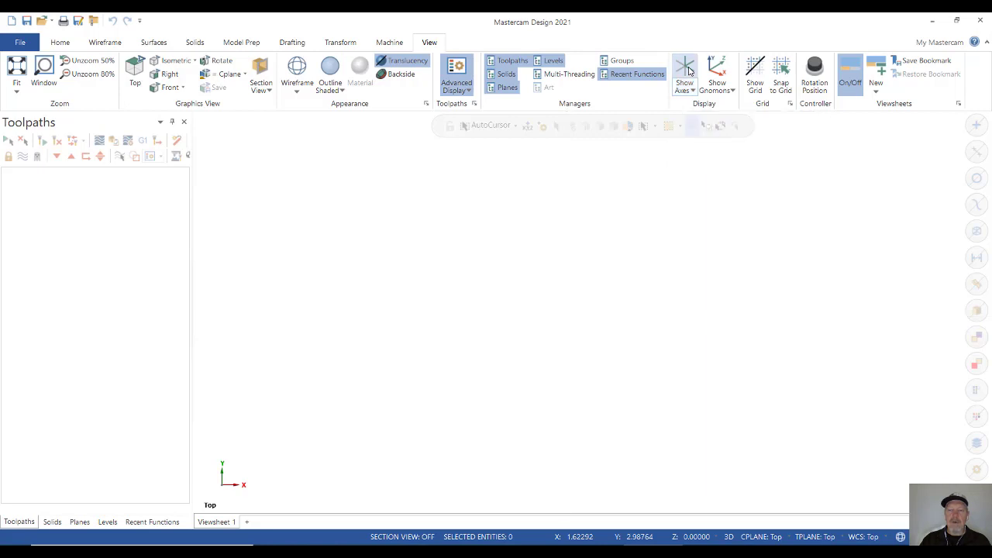
pyautogui.click(686, 71)
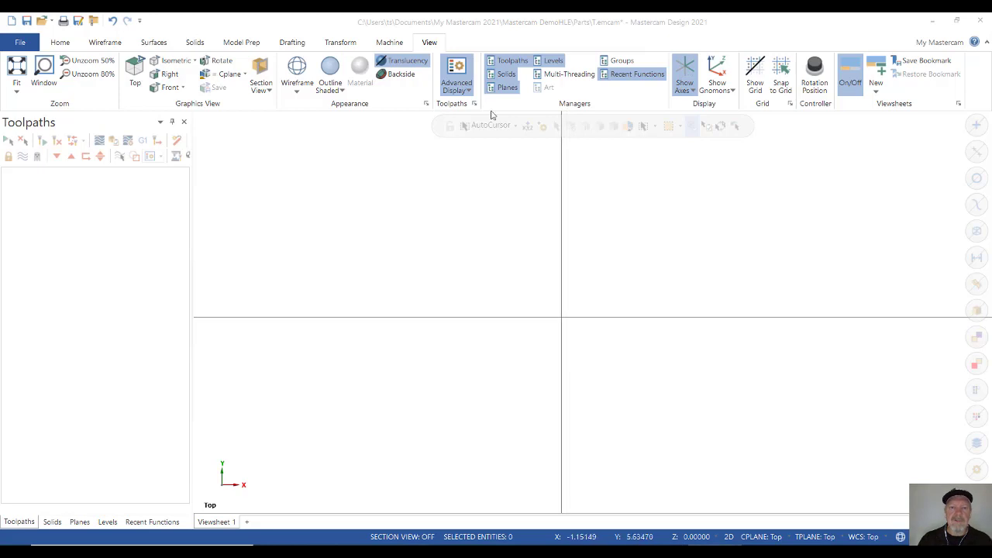
# Draw a rectangle about 11.43 wide and 5.24 high, starting at the origin and extending in positive X and negative Y.
pyautogui.click(107, 43)
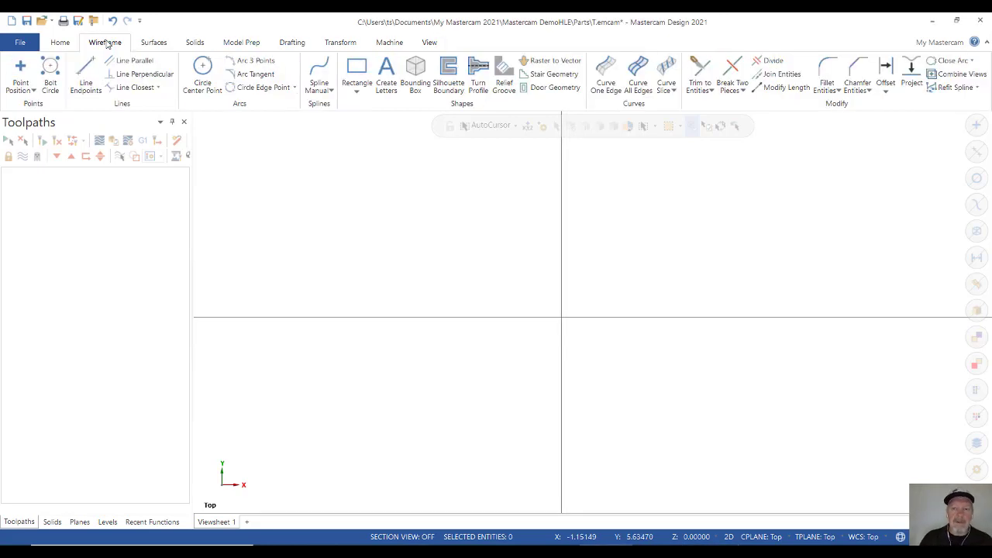
pyautogui.click(354, 70)
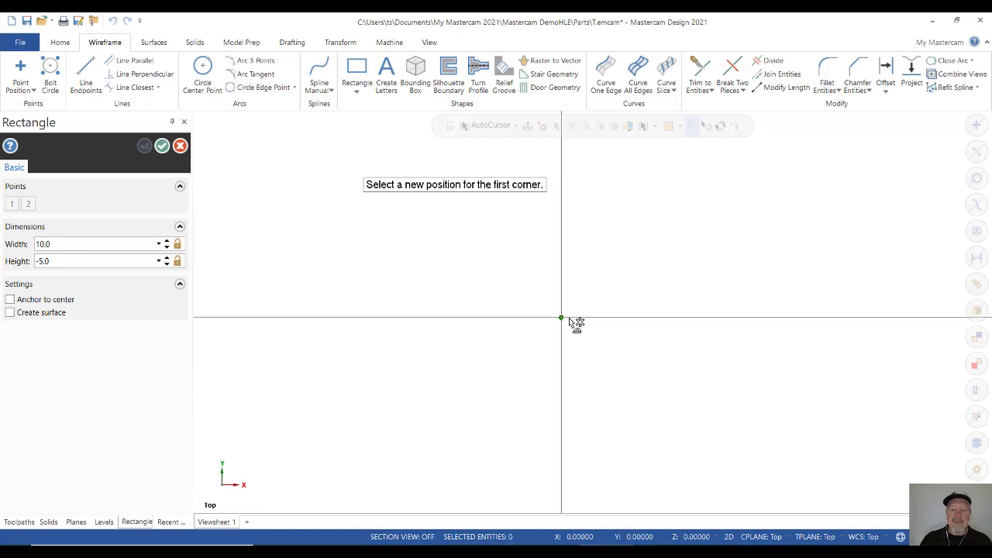
pyautogui.click(570, 318)
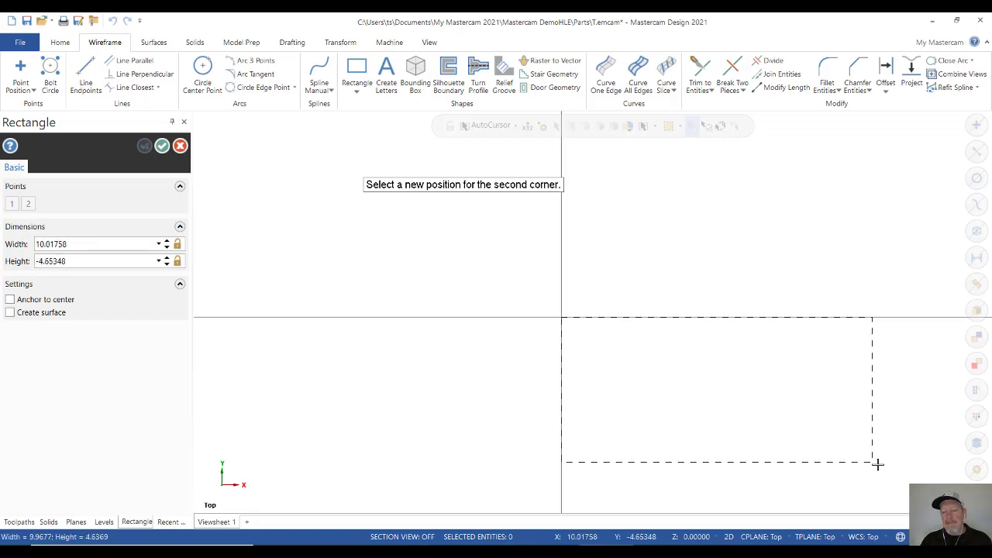
pyautogui.click(916, 480)
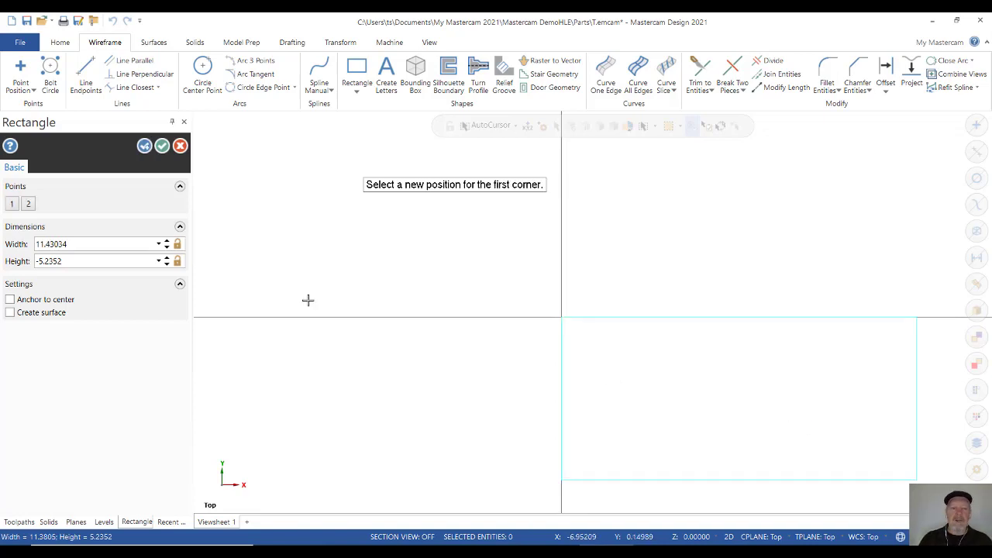
# Set the rectangle's width to 8 and its height to -4, and accept it.
pyautogui.click(107, 245)
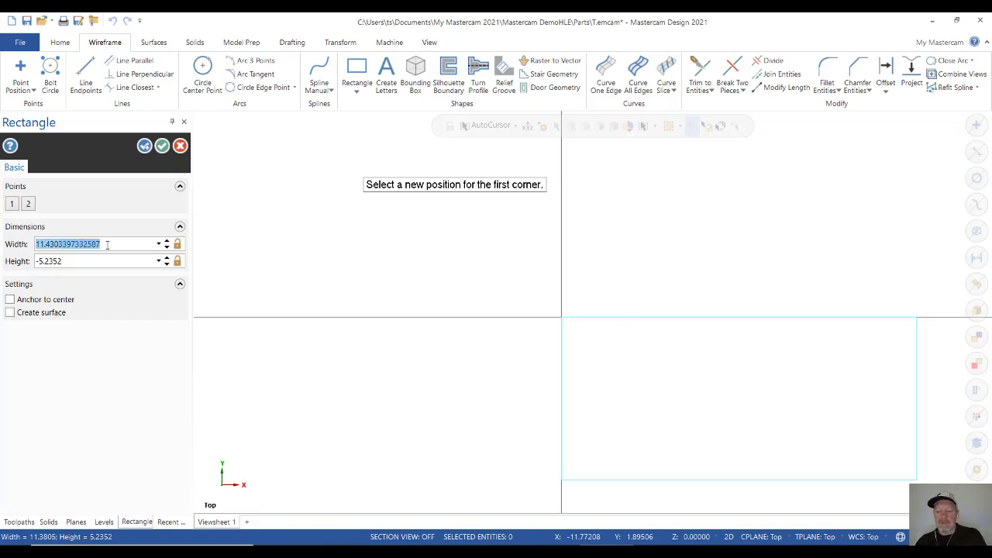
pyautogui.write('8')
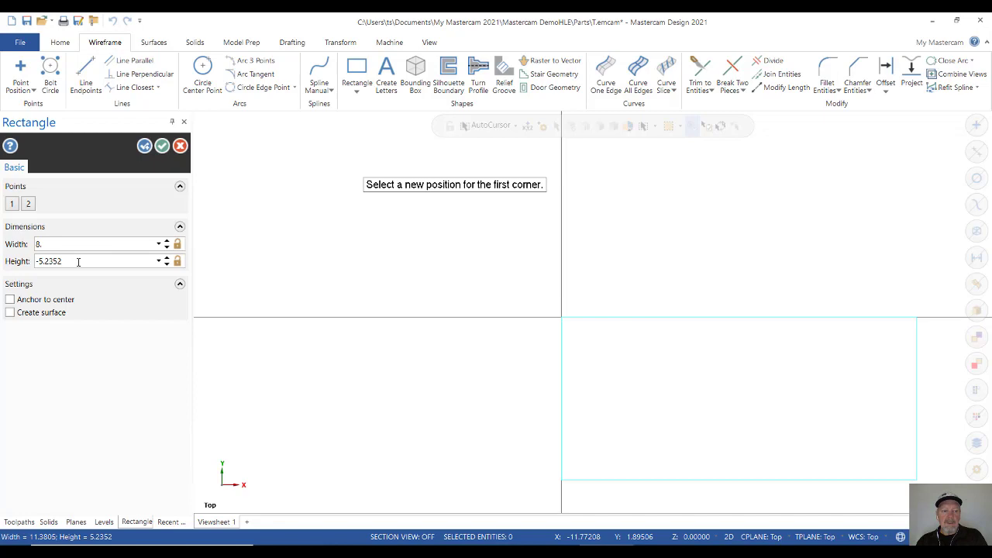
pyautogui.click(78, 261)
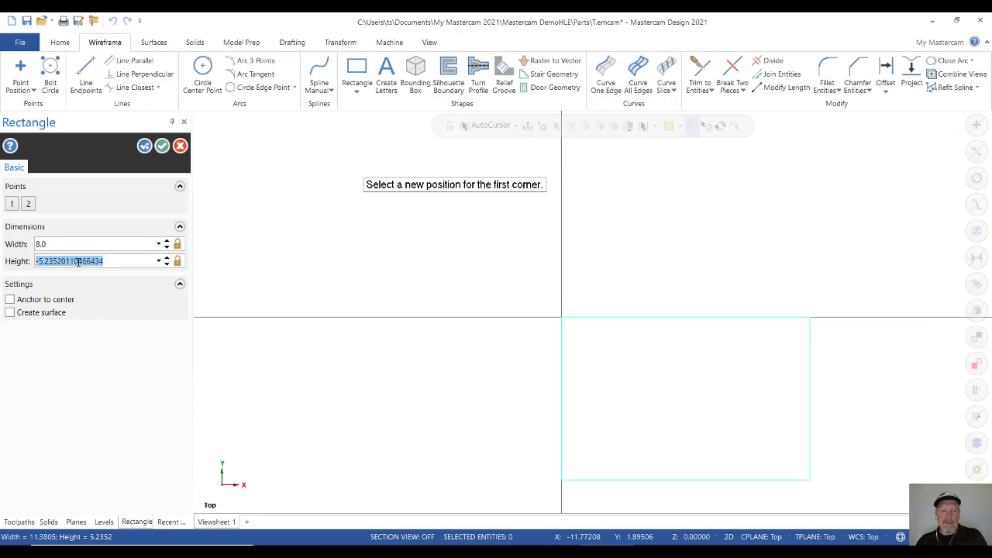
pyautogui.write('-4')
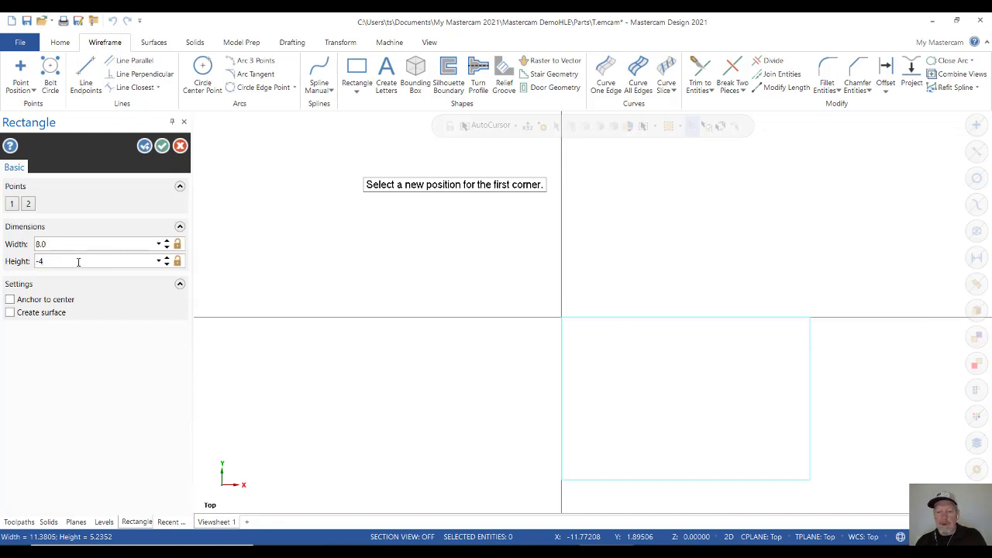
pyautogui.press('Return')
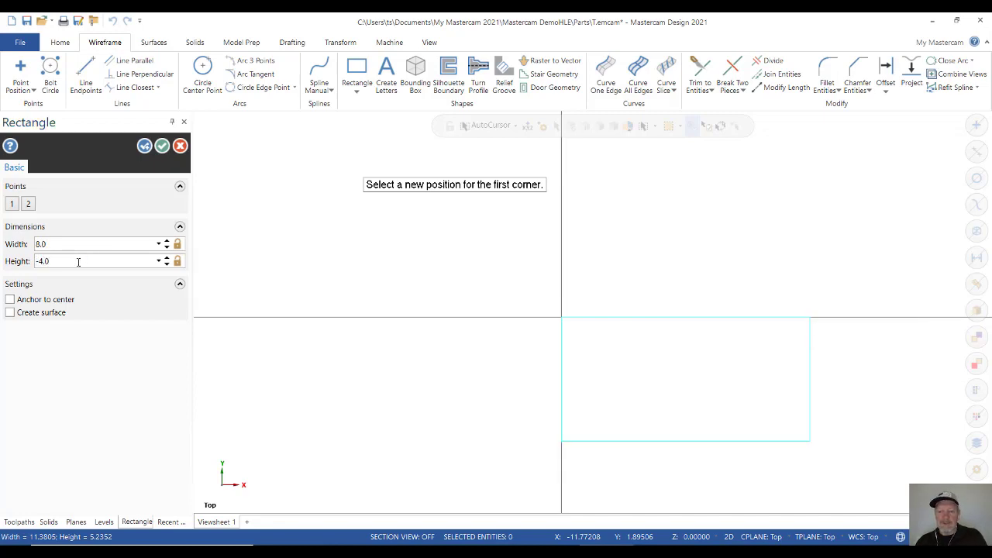
pyautogui.click(163, 148)
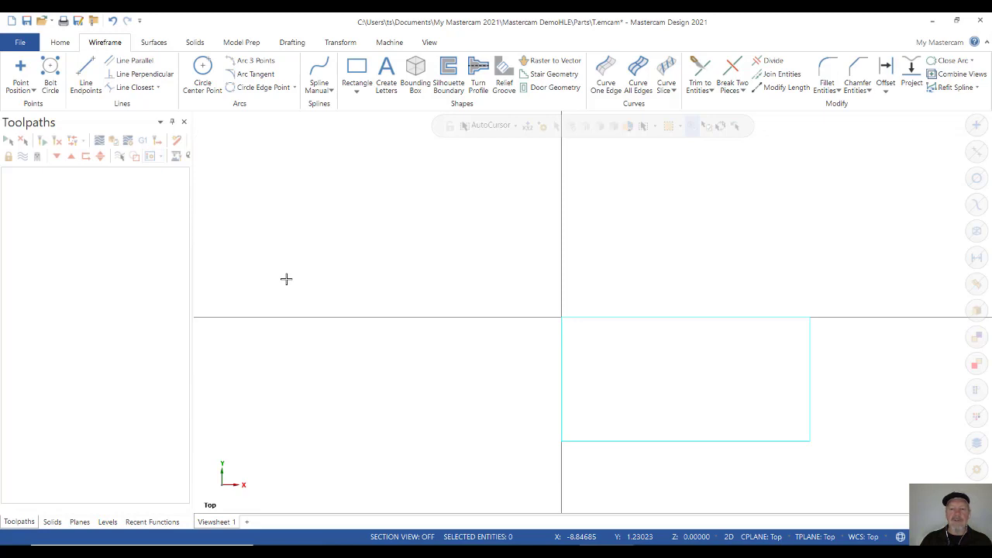
# Select all four lines of the rectangle and change their wireframe color to black.
pyautogui.rightClick(349, 215)
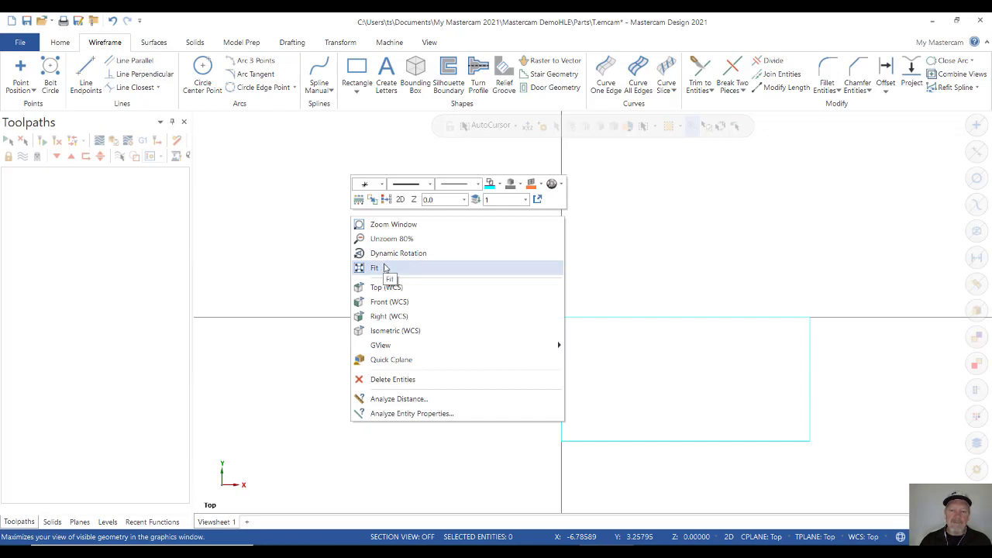
pyautogui.click(386, 267)
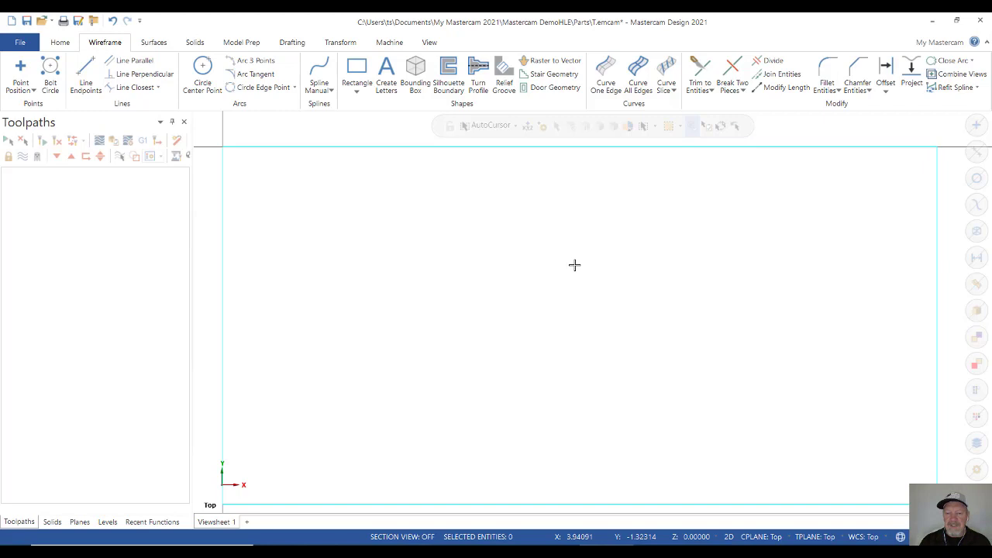
pyautogui.scroll(-5, 570, 276)
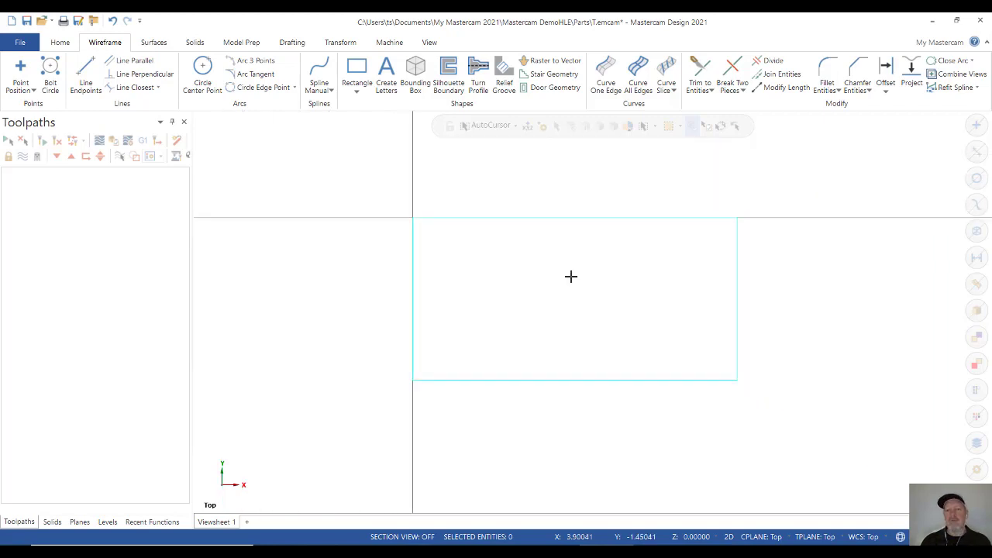
pyautogui.hotkey('alt', 'h')
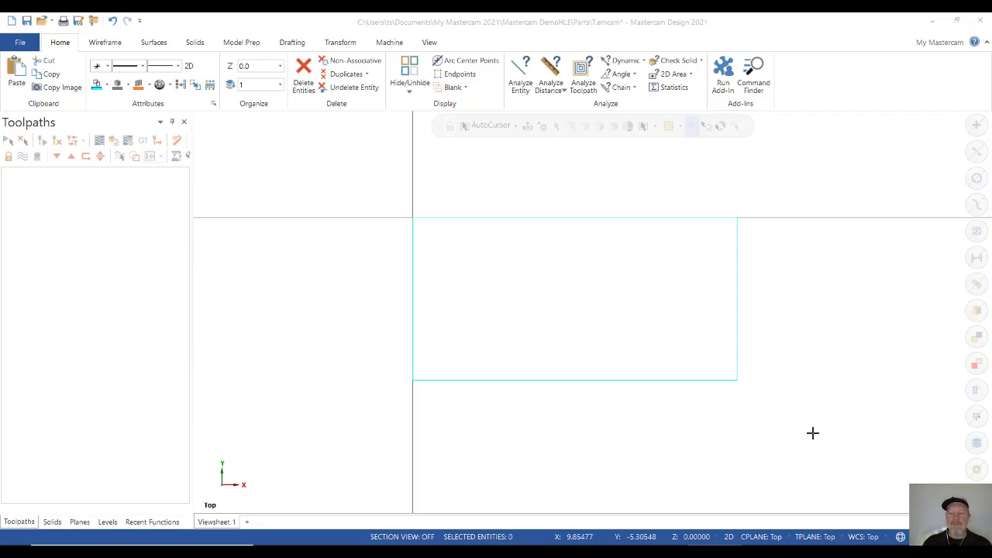
pyautogui.doubleClick(720, 383)
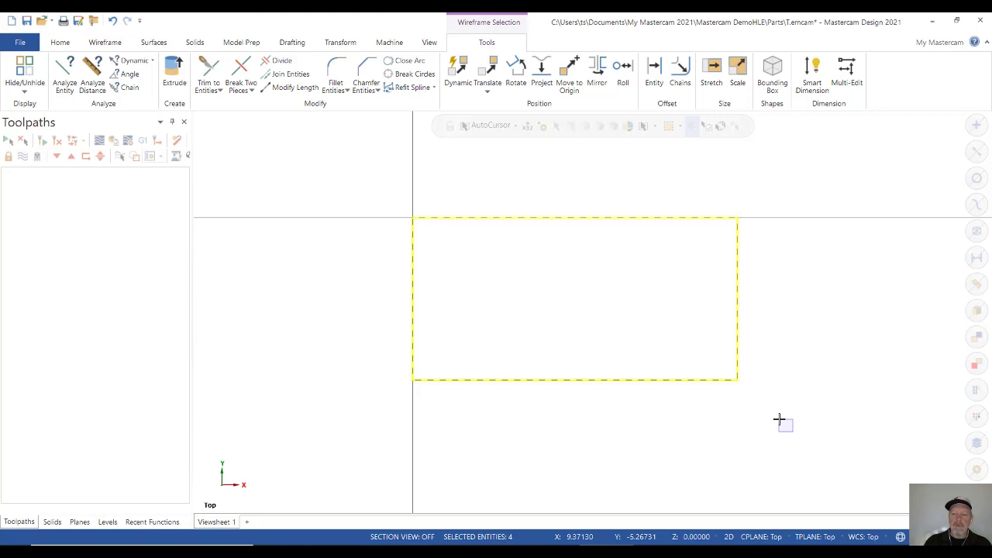
pyautogui.moveTo(762, 404); pyautogui.dragTo(349, 175)
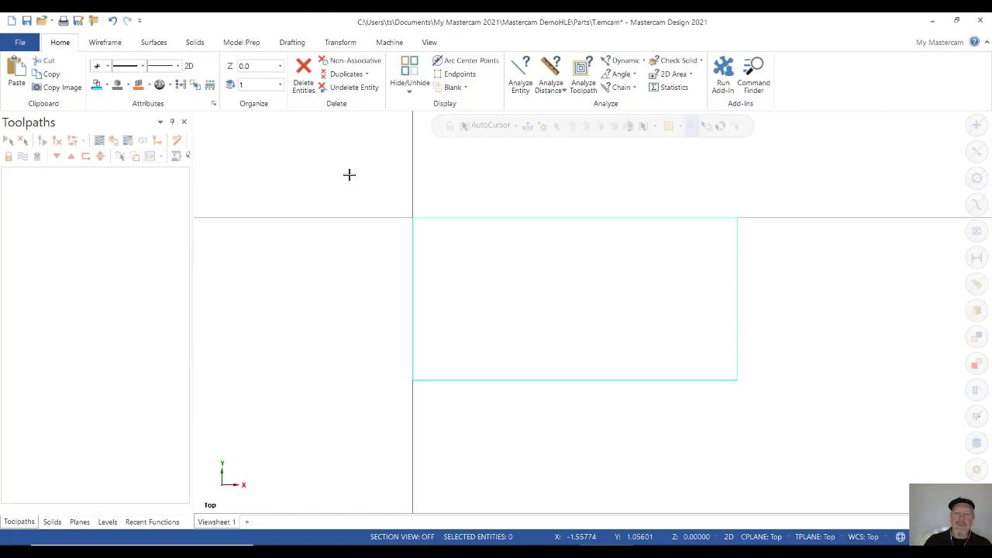
pyautogui.moveTo(349, 174); pyautogui.dragTo(811, 441)
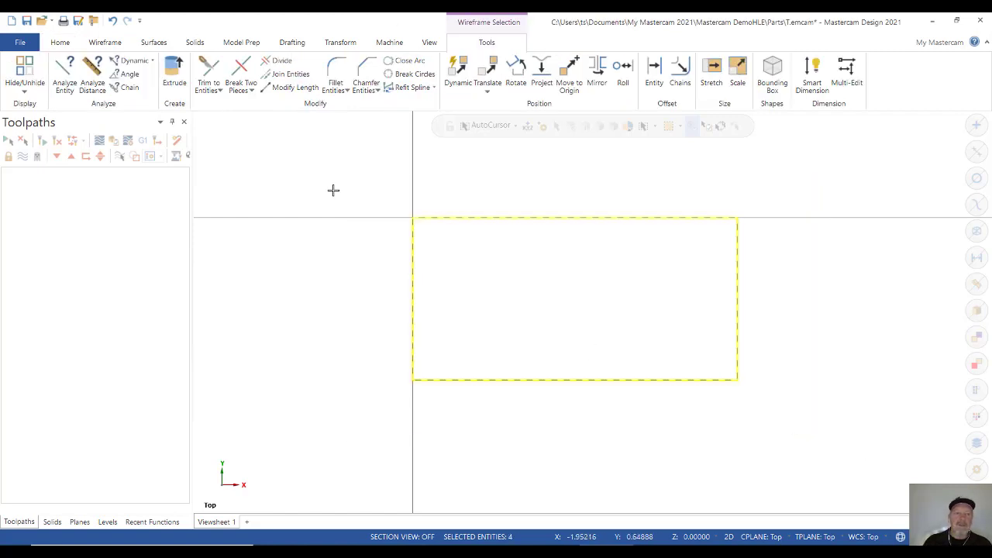
pyautogui.click(59, 43)
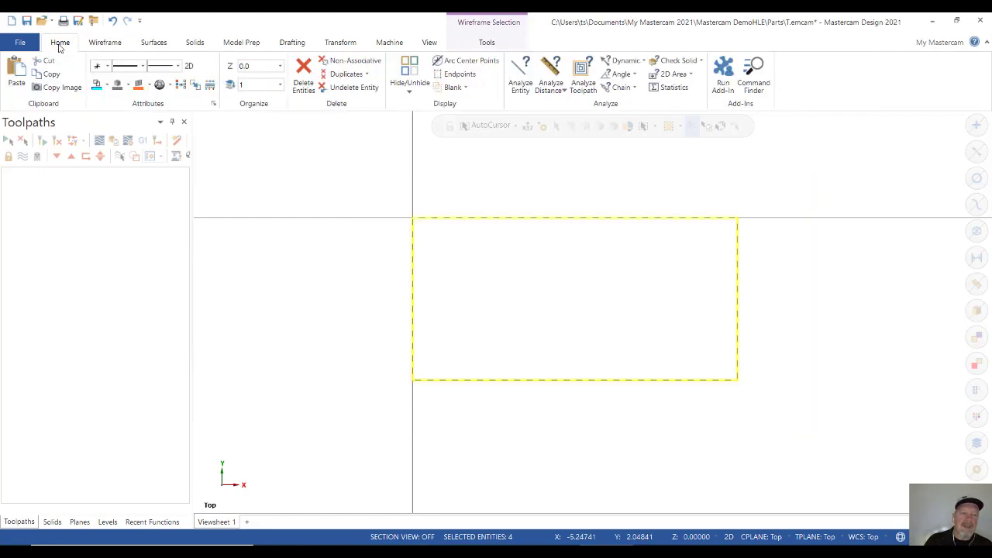
pyautogui.click(108, 87)
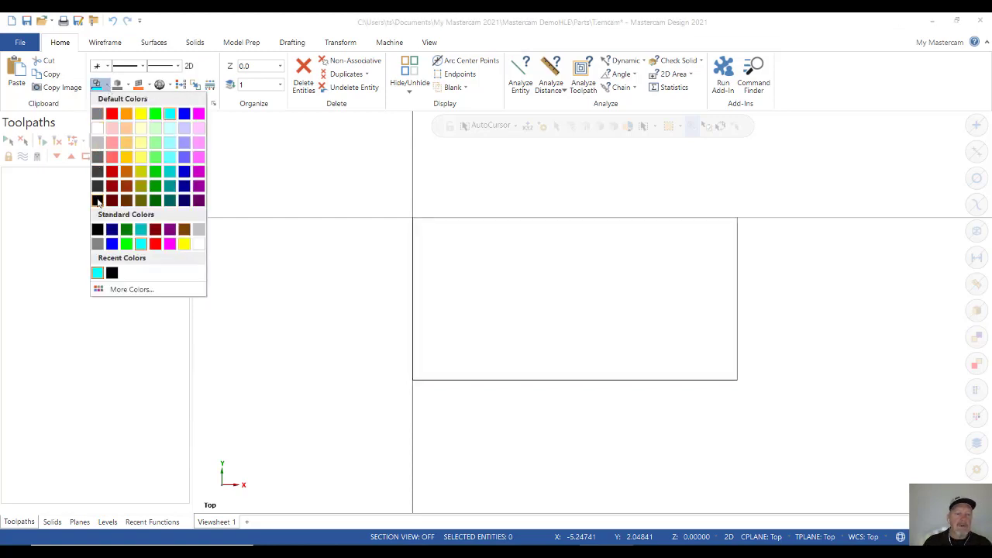
pyautogui.press('Escape')
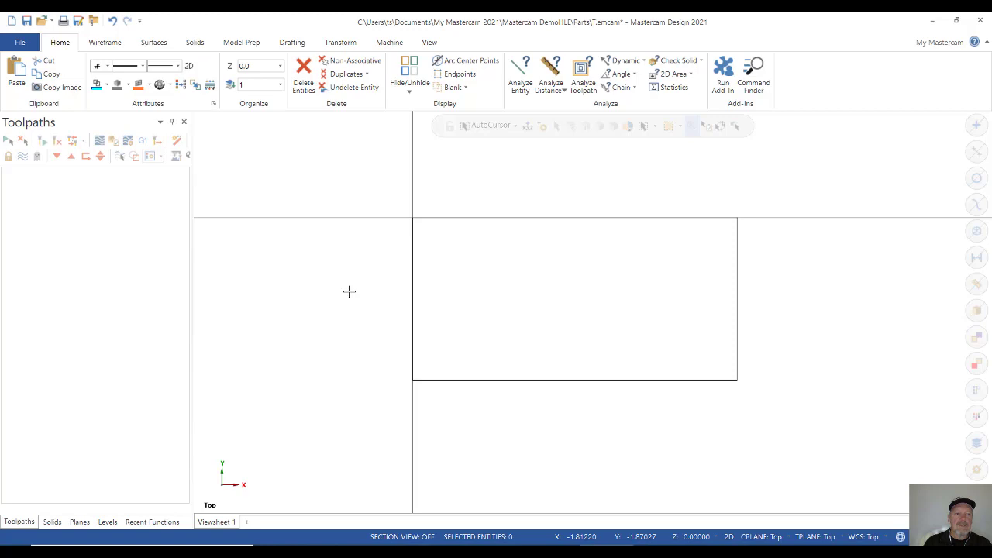
# Set the default wireframe color for new geometry to black with nothing selected.
pyautogui.scroll(1, 555, 265)
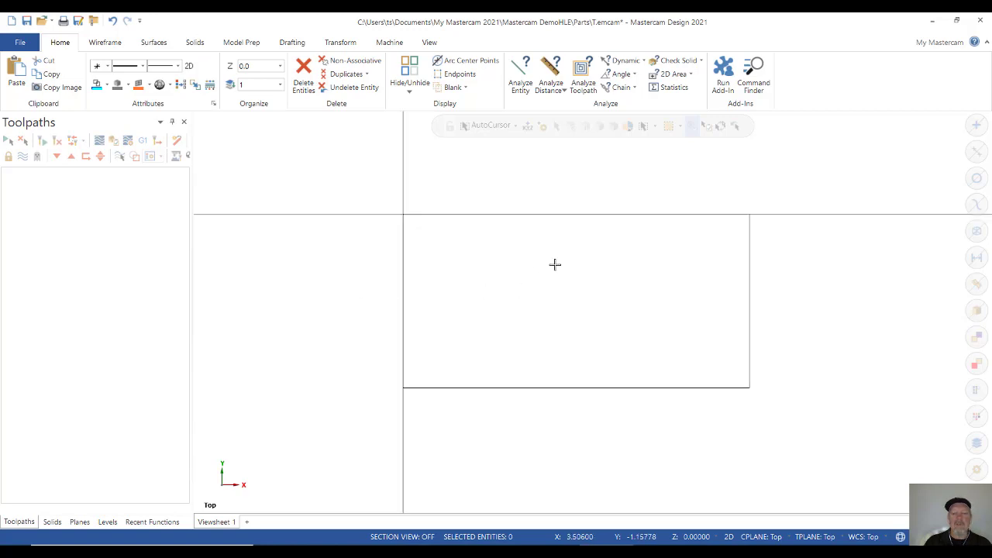
pyautogui.scroll(-1, 555, 264)
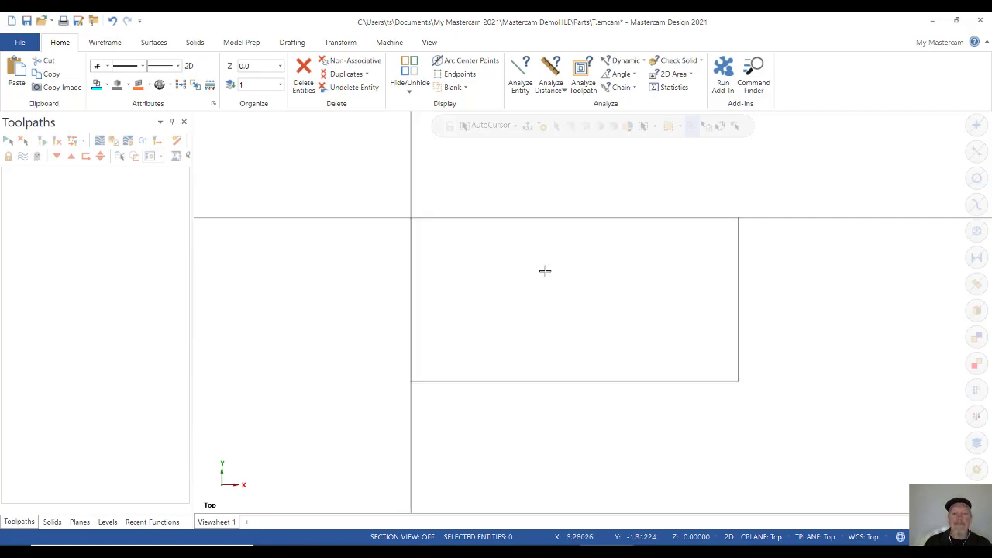
pyautogui.click(108, 88)
pyautogui.click(97, 228)
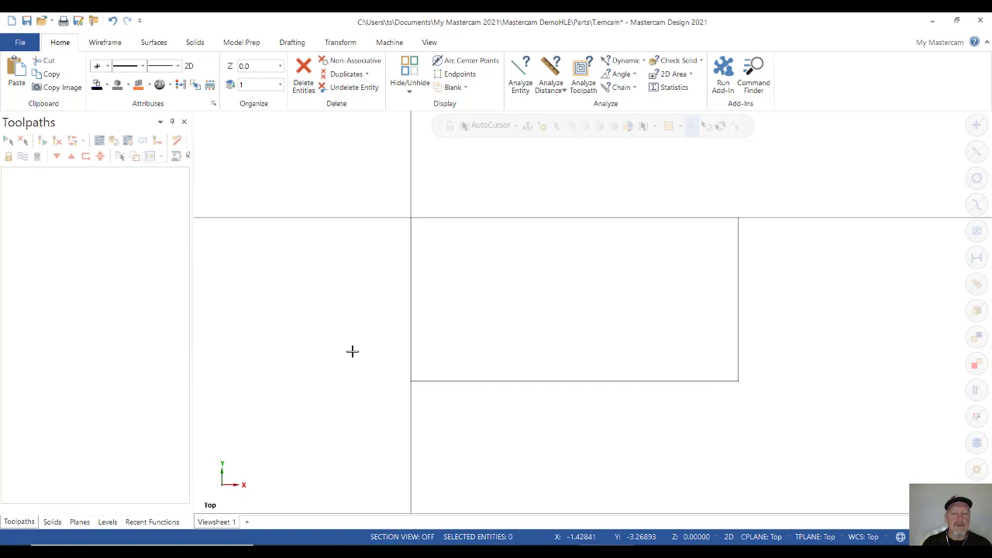
# Examine the rectangle at different zoom levels and tilted out of plane, and restore the Top (WCS) view.
pyautogui.scroll(-1, 352, 351)
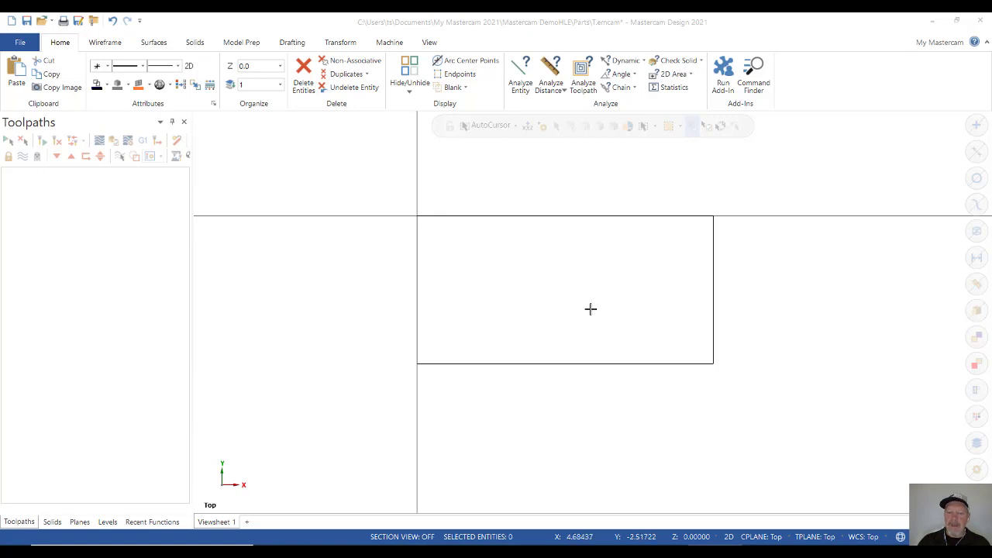
pyautogui.scroll(-1, 589, 308)
pyautogui.scroll(3, 594, 297)
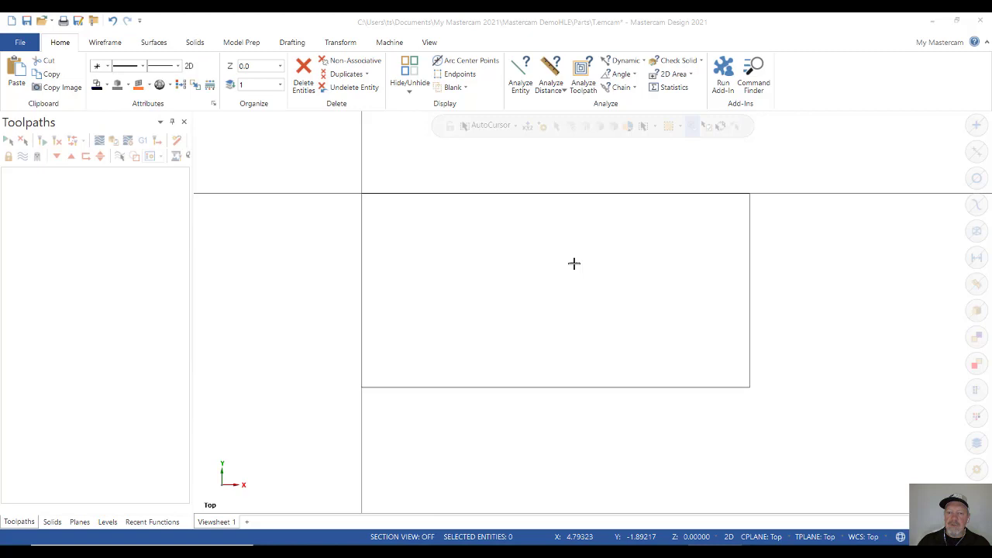
pyautogui.scroll(1, 500, 221)
pyautogui.scroll(-1, 616, 348)
pyautogui.scroll(-1, 620, 322)
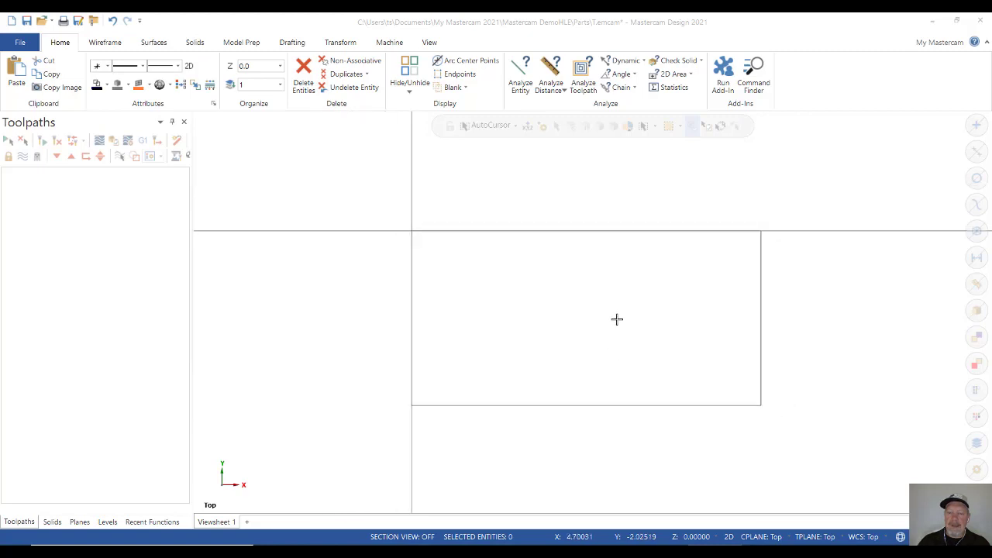
pyautogui.scroll(-1, 617, 319)
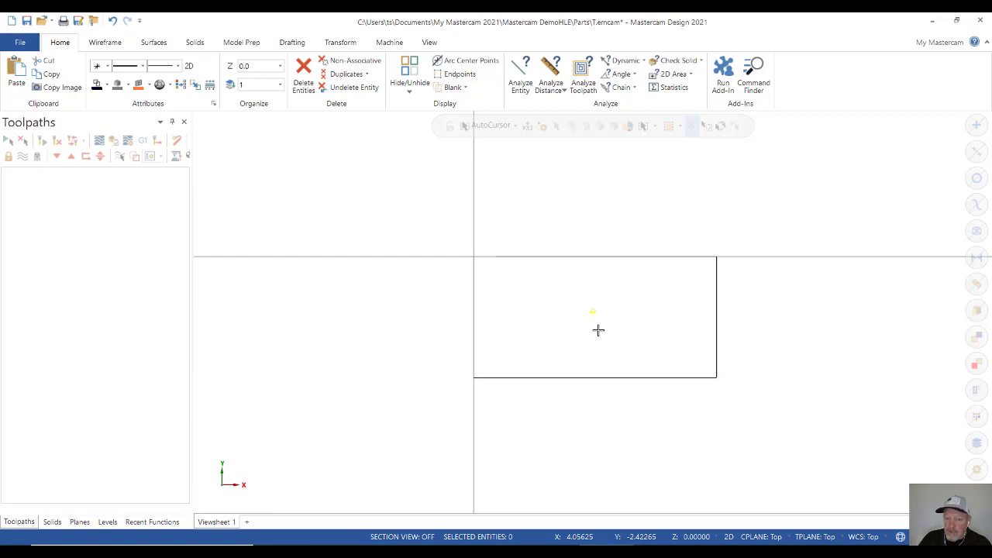
pyautogui.moveTo(597, 330); pyautogui.dragTo(643, 279, button='middle')
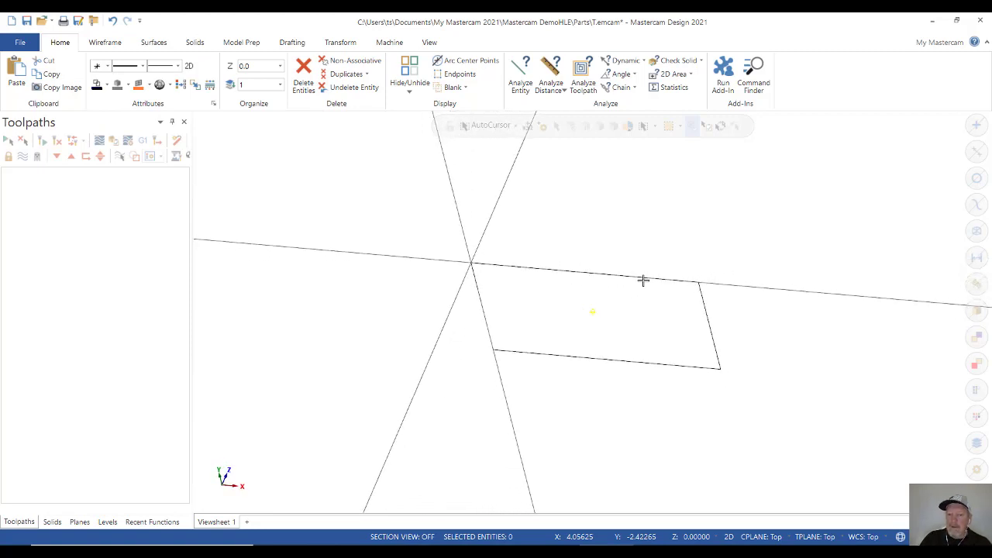
pyautogui.rightClick(686, 204)
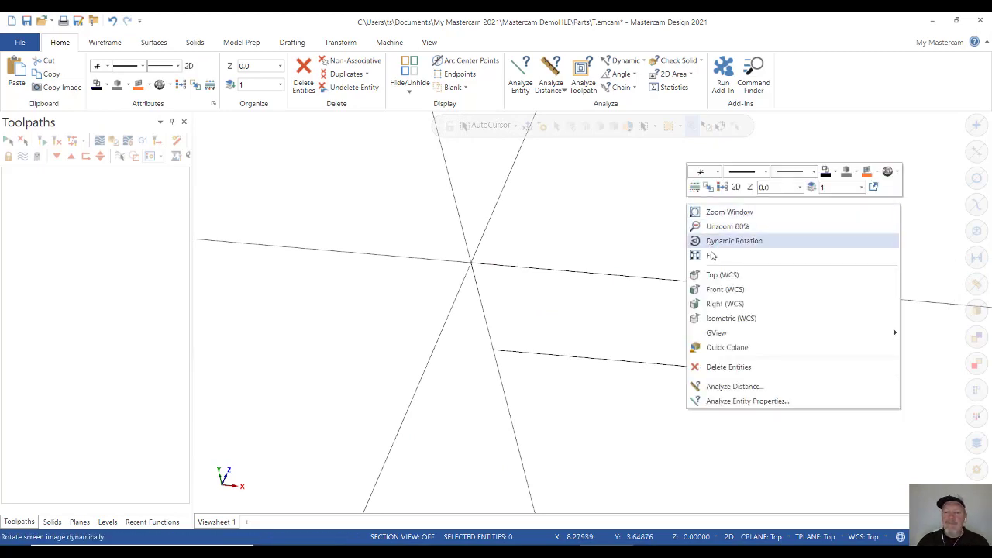
pyautogui.click(722, 276)
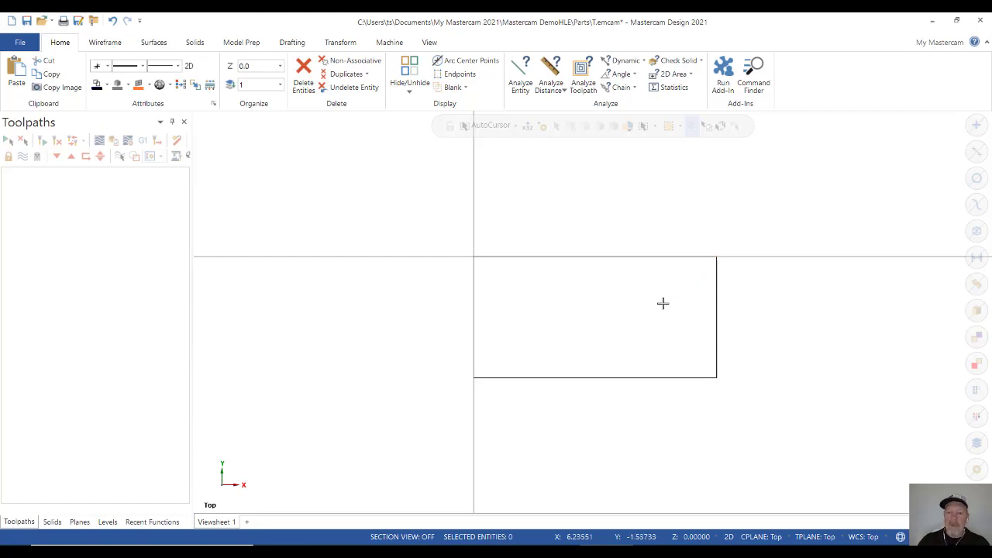
# Inspect the flat rectangle from the Front and Right (WCS) views, tilting each slightly, and return to the Top view.
pyautogui.rightClick(663, 303)
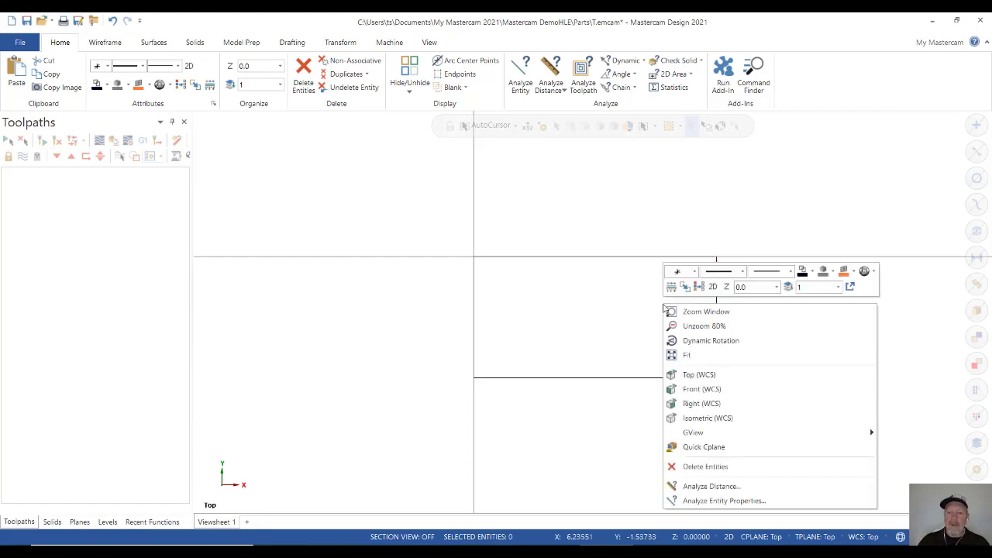
pyautogui.click(697, 390)
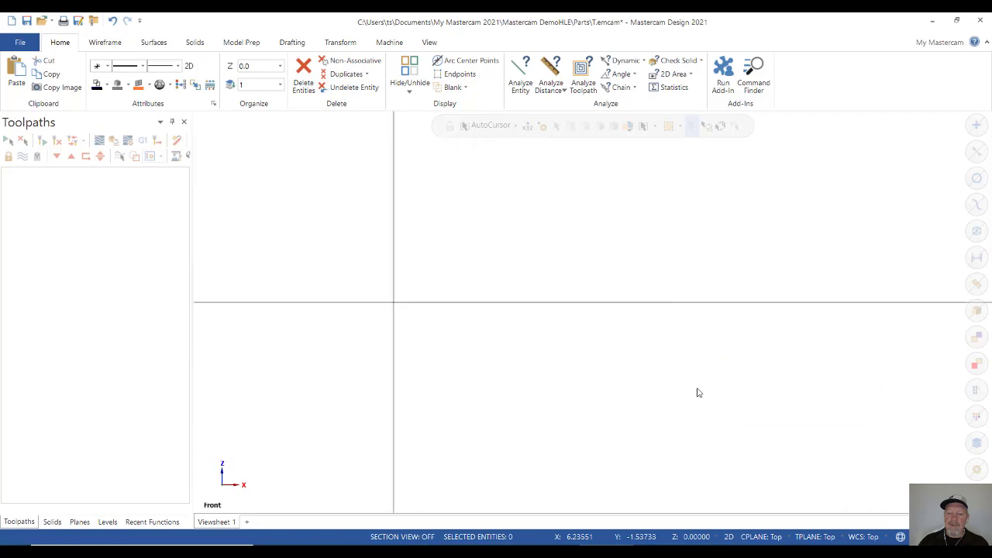
pyautogui.moveTo(587, 344); pyautogui.dragTo(596, 348, button='middle')
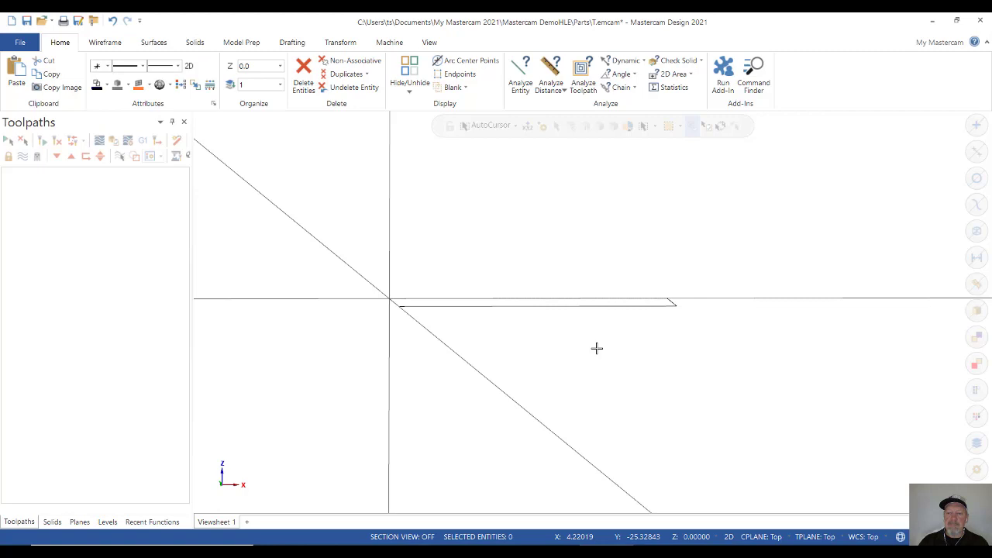
pyautogui.rightClick(596, 348)
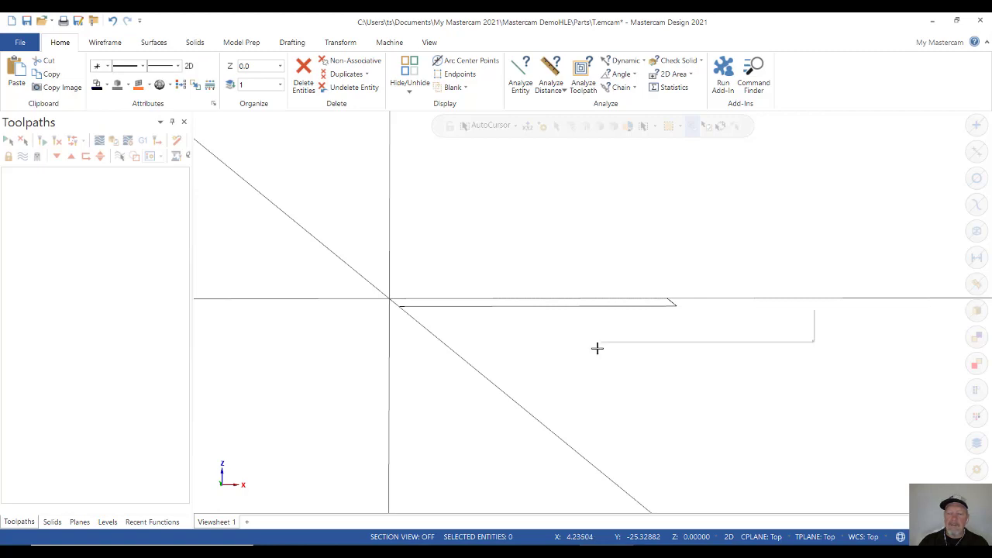
pyautogui.click(637, 244)
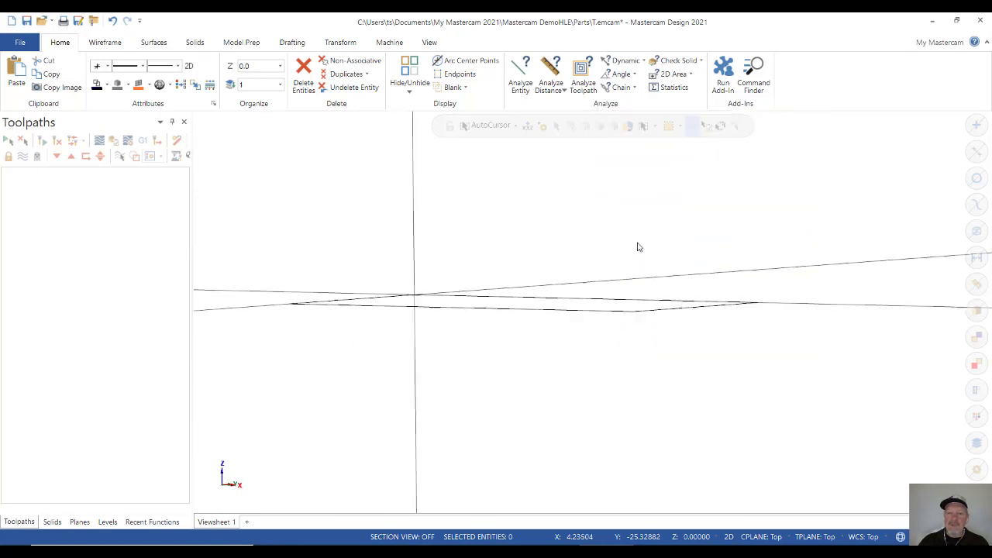
pyautogui.scroll(-4, 600, 282)
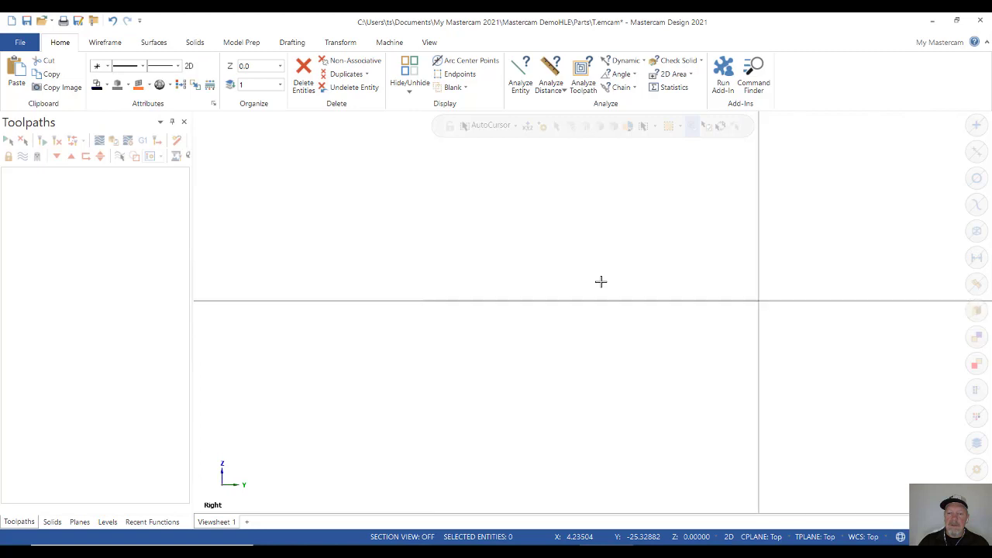
pyautogui.scroll(-3, 605, 271)
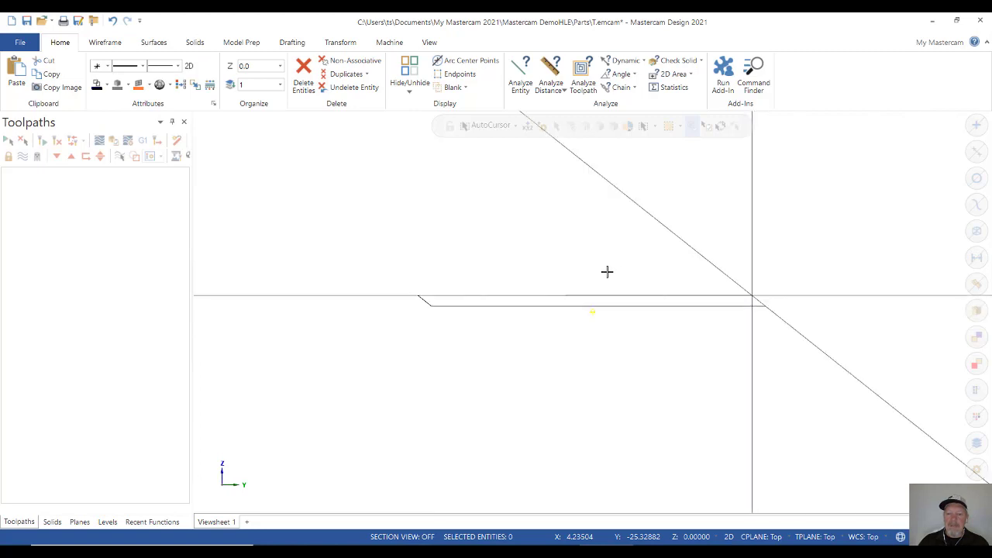
pyautogui.scroll(5, 609, 273)
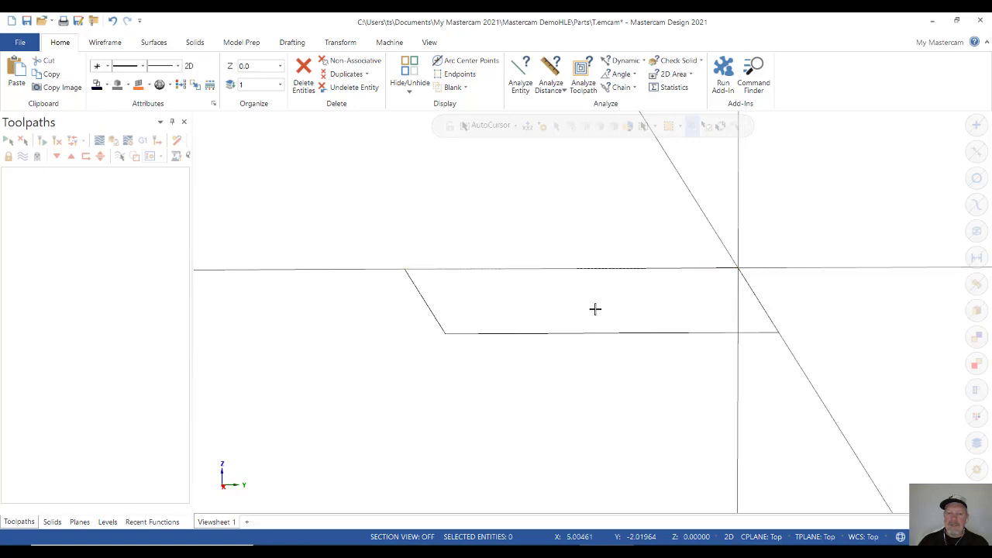
pyautogui.rightClick(552, 226)
pyautogui.click(578, 297)
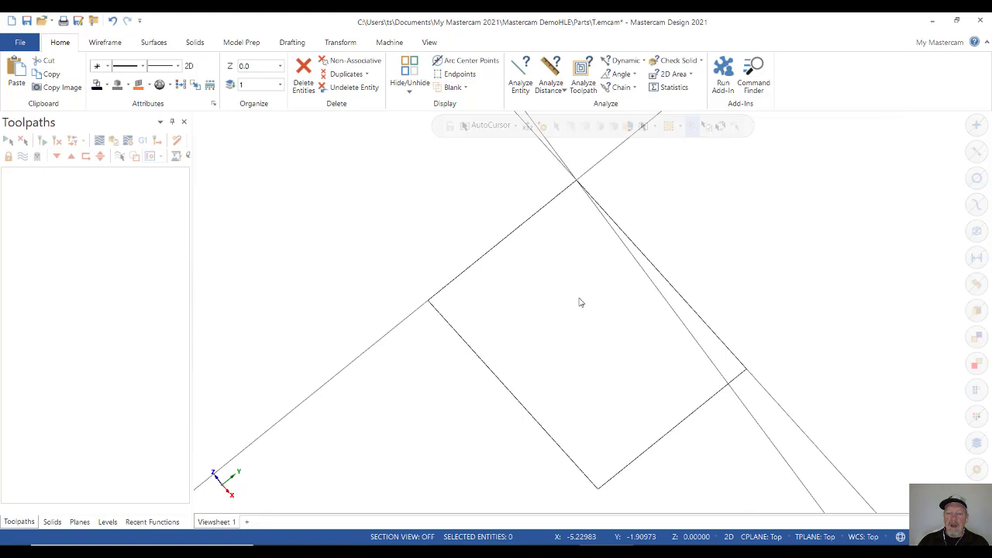
# Translate all four lines of the rectangle with a Z delta of -2.0.
pyautogui.click(342, 43)
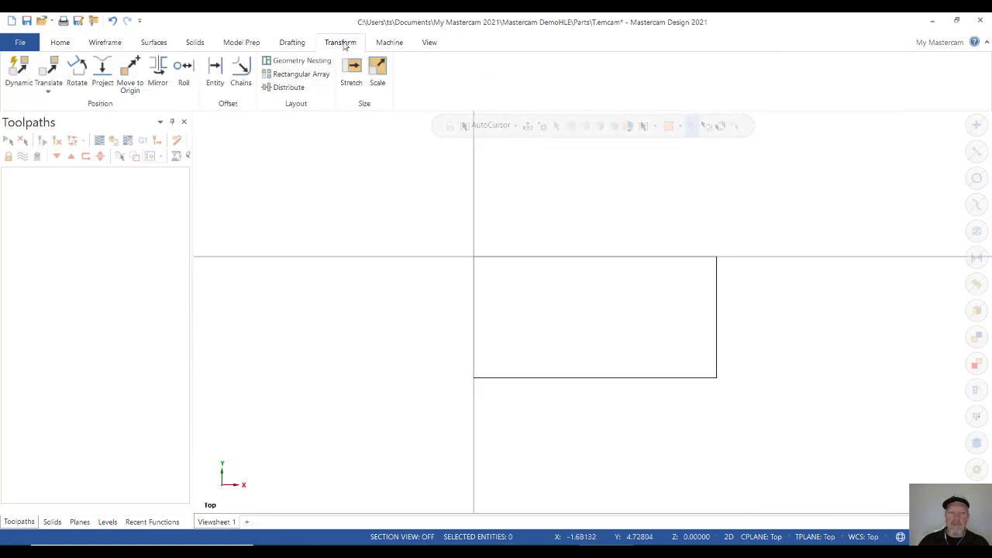
pyautogui.click(52, 70)
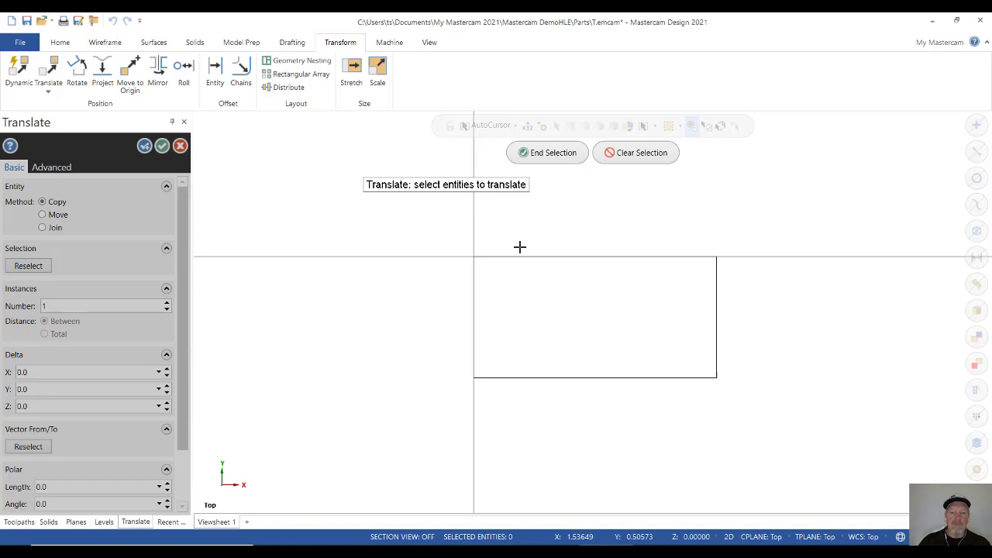
pyautogui.click(520, 255)
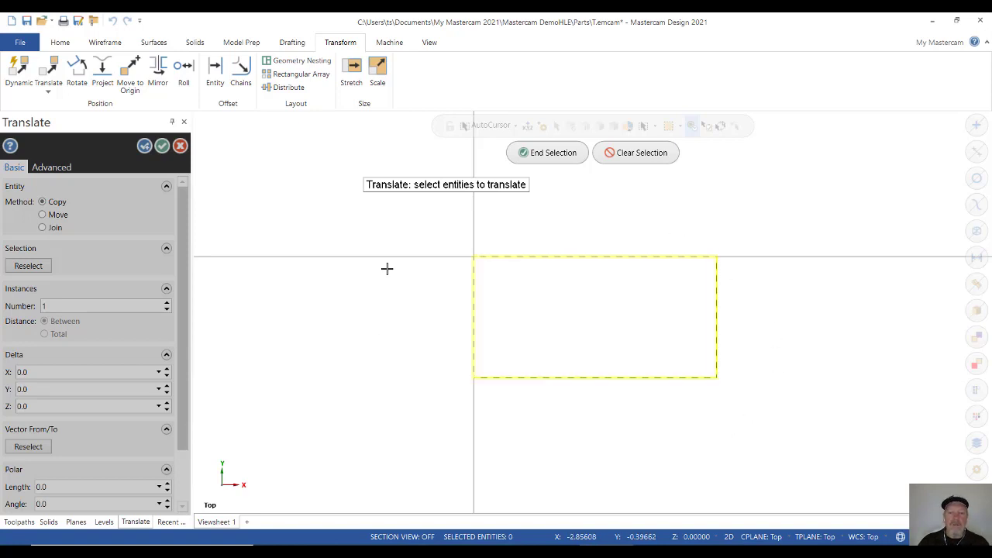
pyautogui.click(546, 153)
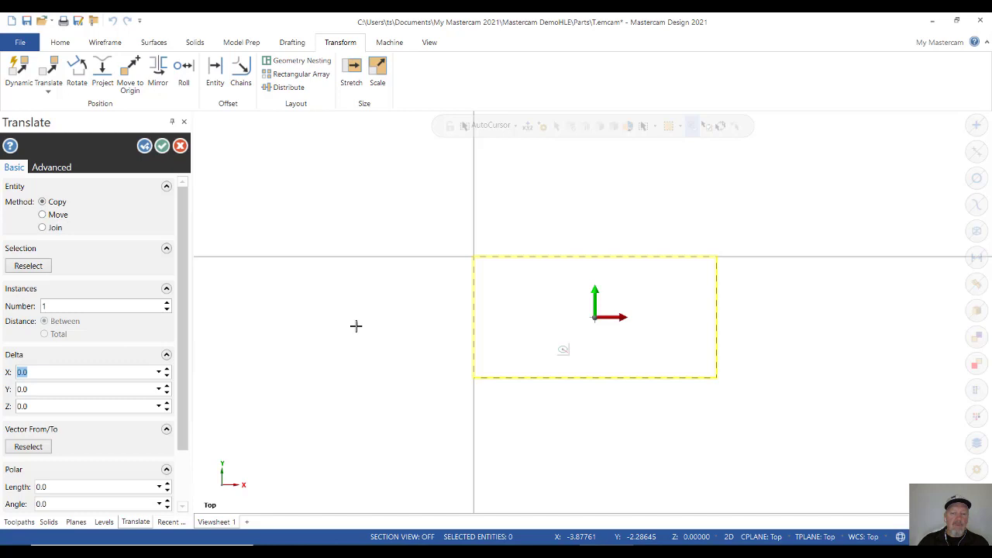
pyautogui.moveTo(375, 318); pyautogui.dragTo(339, 277, button='middle')
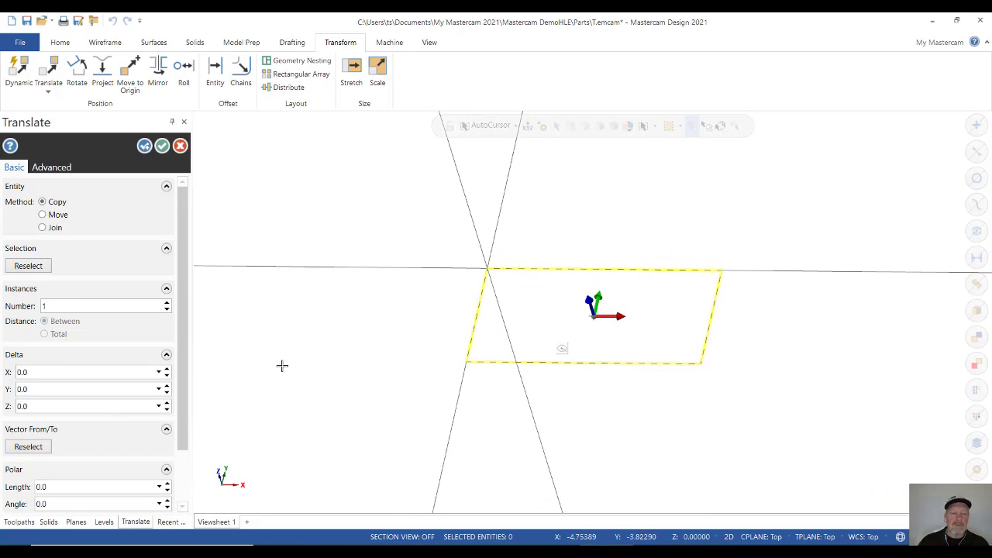
pyautogui.click(72, 404)
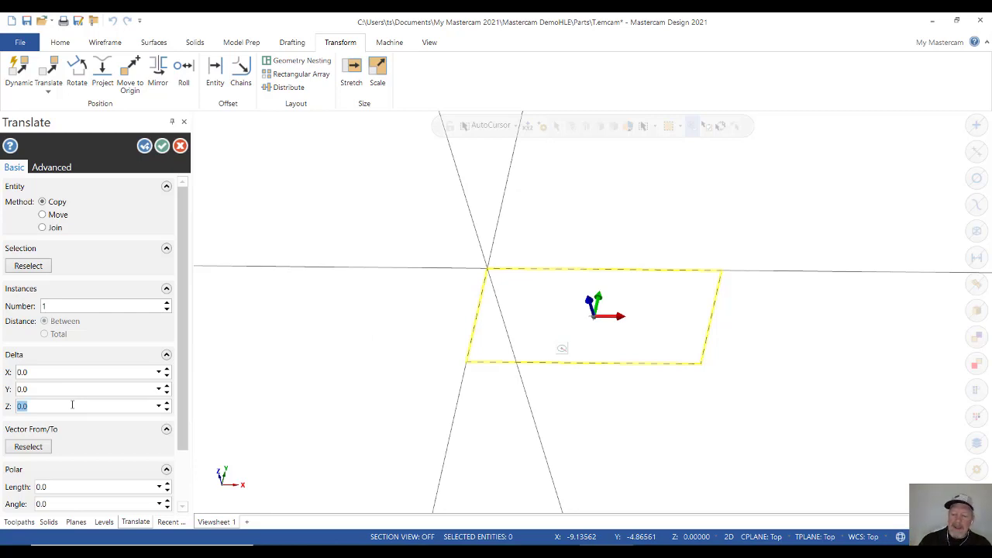
pyautogui.press('BackSpace')
pyautogui.press('Return')
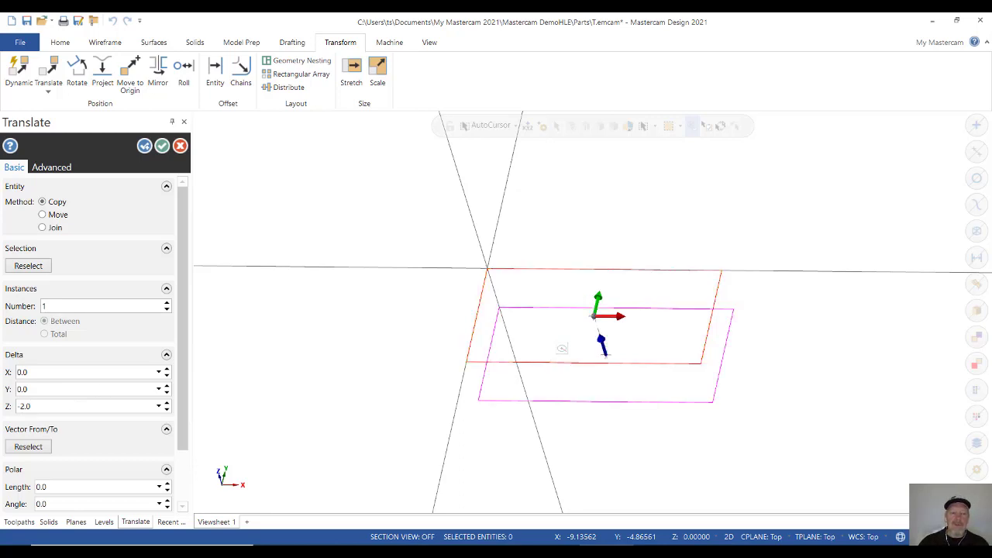
# Preview the Move method for the translation, switch it to Join, and accept the result.
pyautogui.click(43, 215)
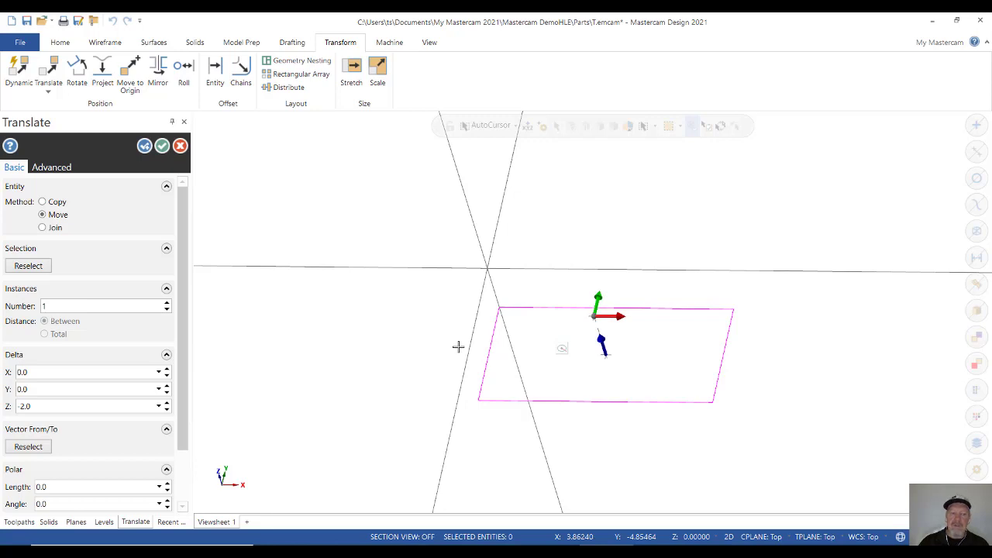
pyautogui.click(43, 227)
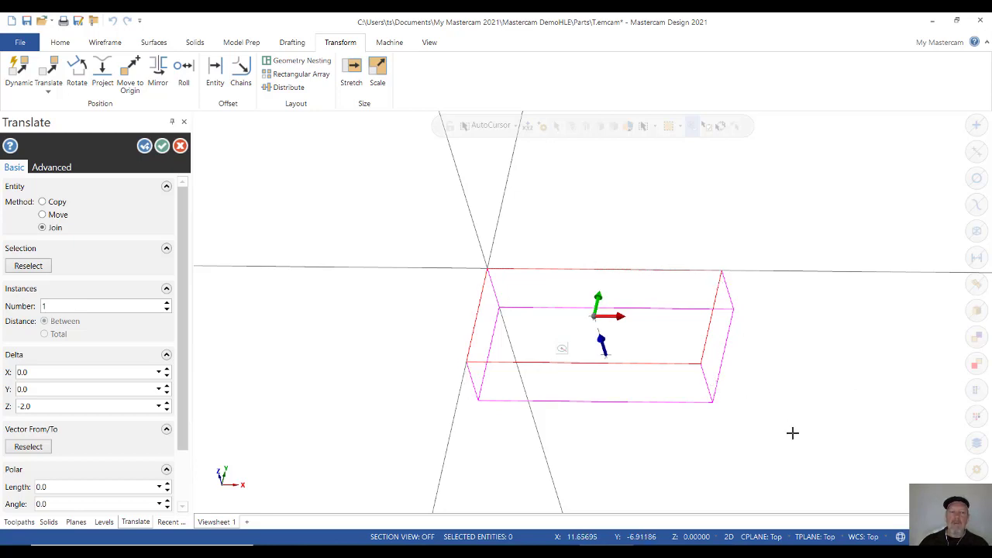
pyautogui.click(163, 147)
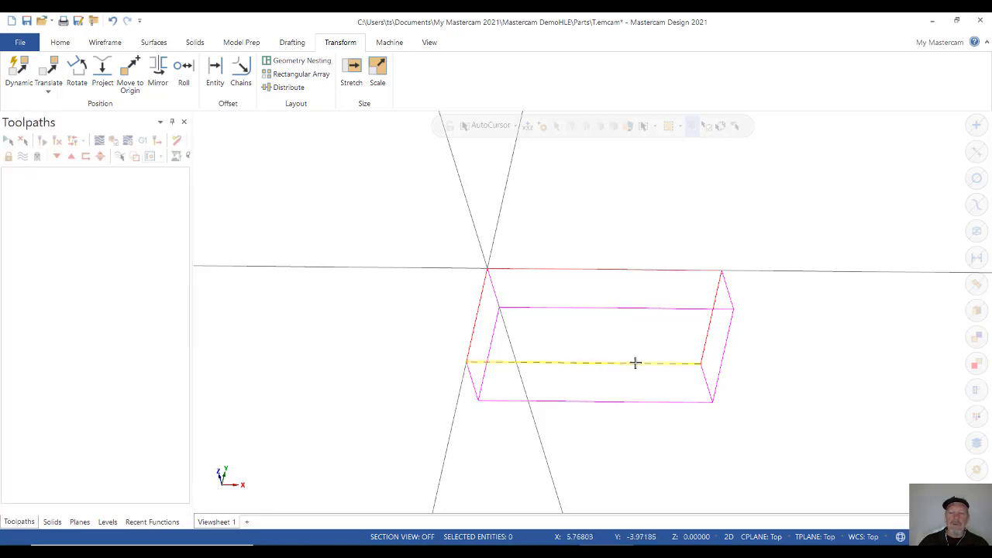
# Clear the transform result colors from the wireframe box.
pyautogui.scroll(2, 635, 361)
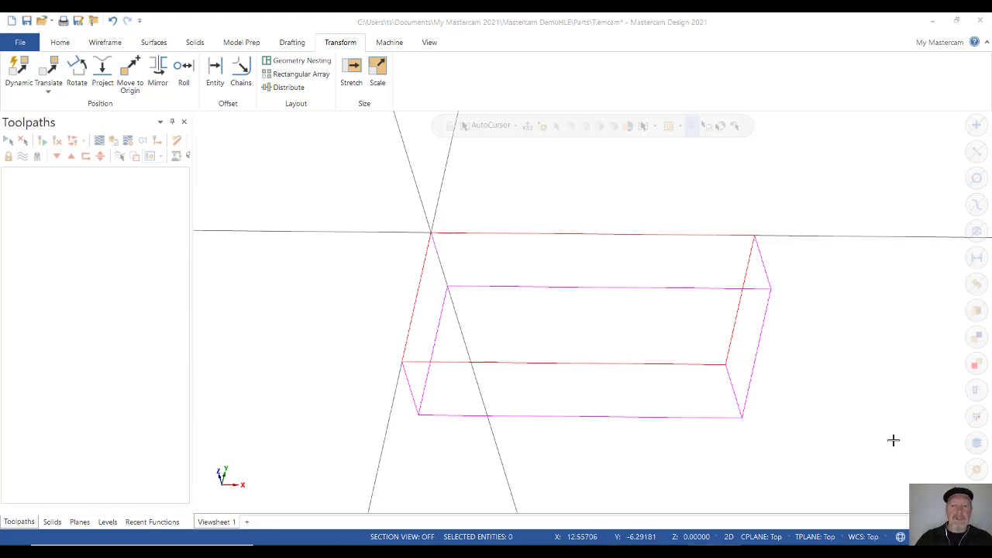
pyautogui.rightClick(769, 166)
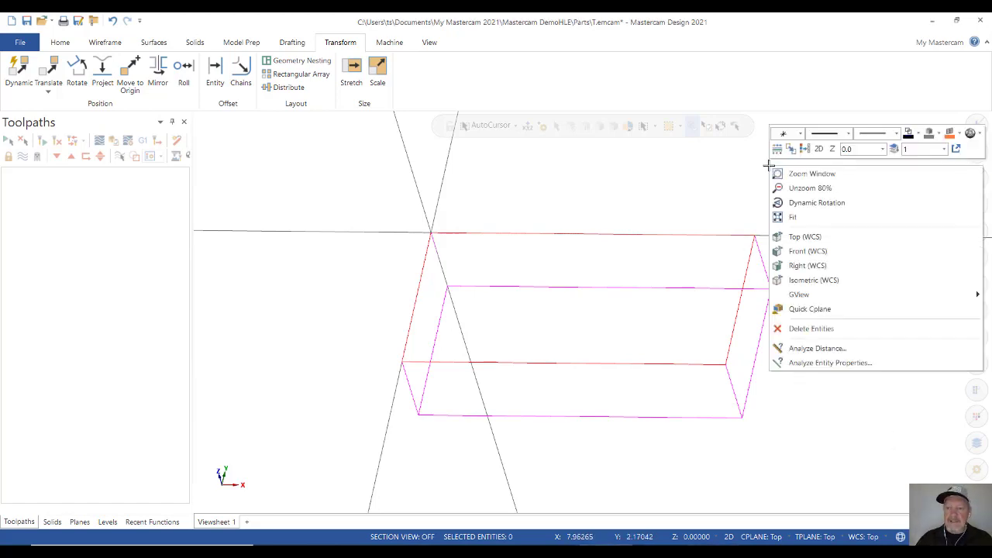
pyautogui.click(806, 149)
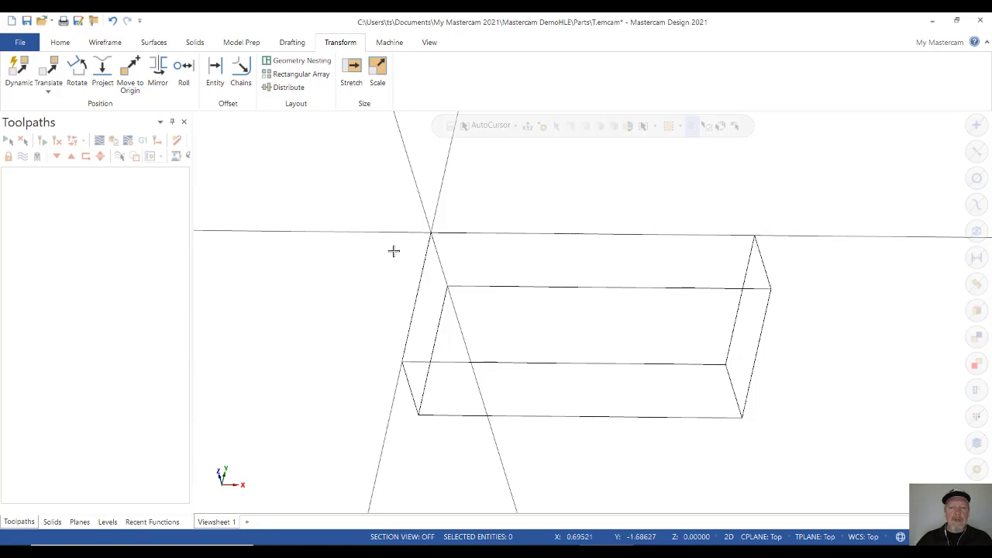
# Inspect the wireframe box from the Top, Front, Right and Isometric (WCS) views in turn.
pyautogui.rightClick(317, 196)
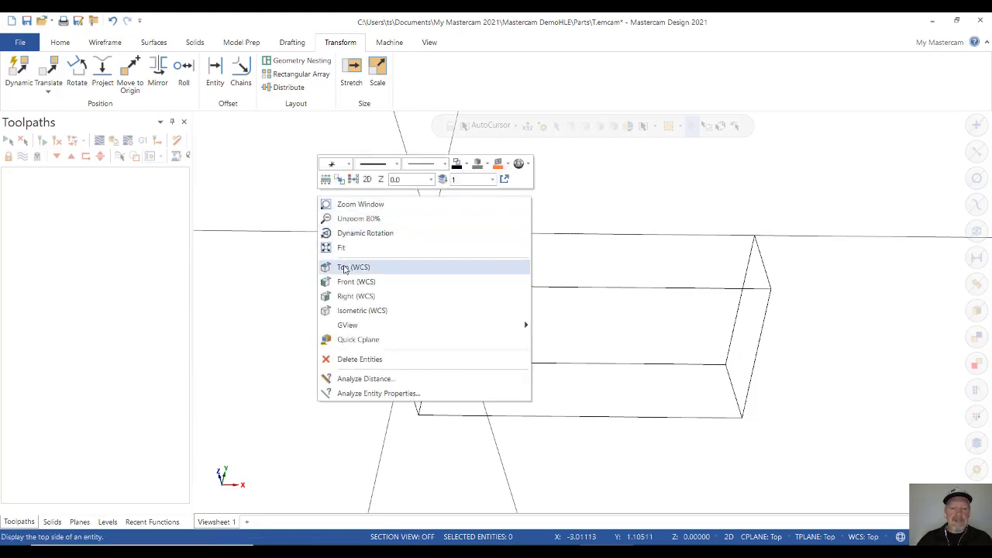
pyautogui.click(341, 265)
pyautogui.rightClick(345, 269)
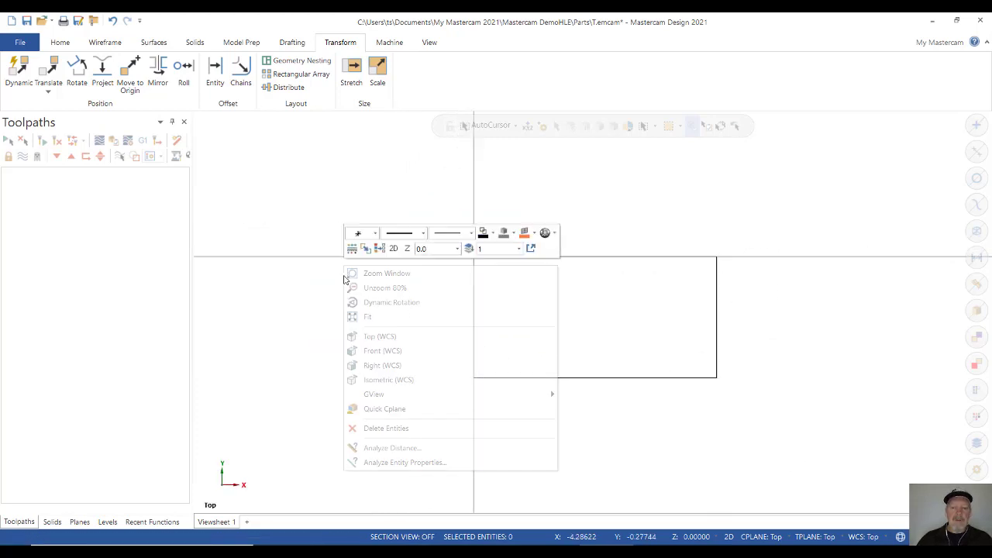
pyautogui.click(366, 350)
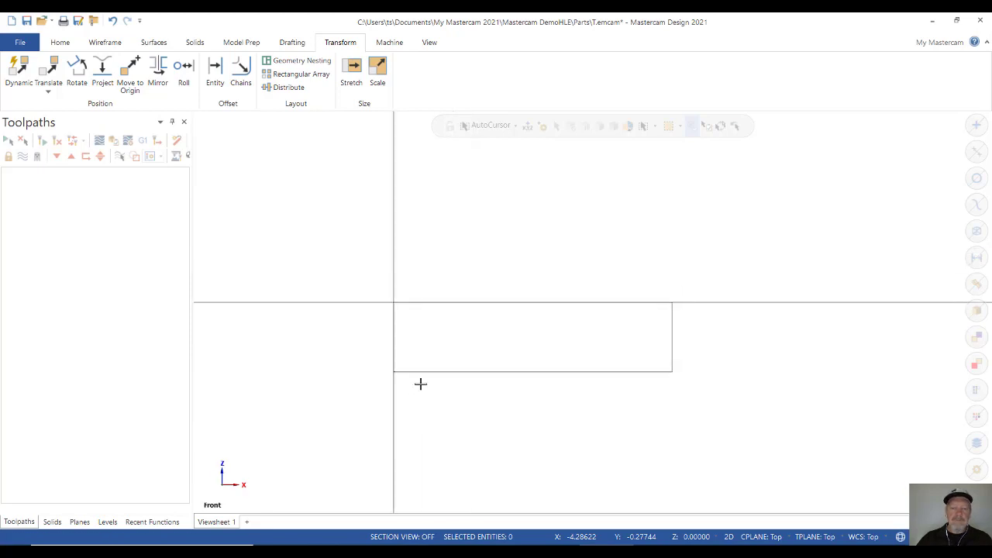
pyautogui.rightClick(522, 225)
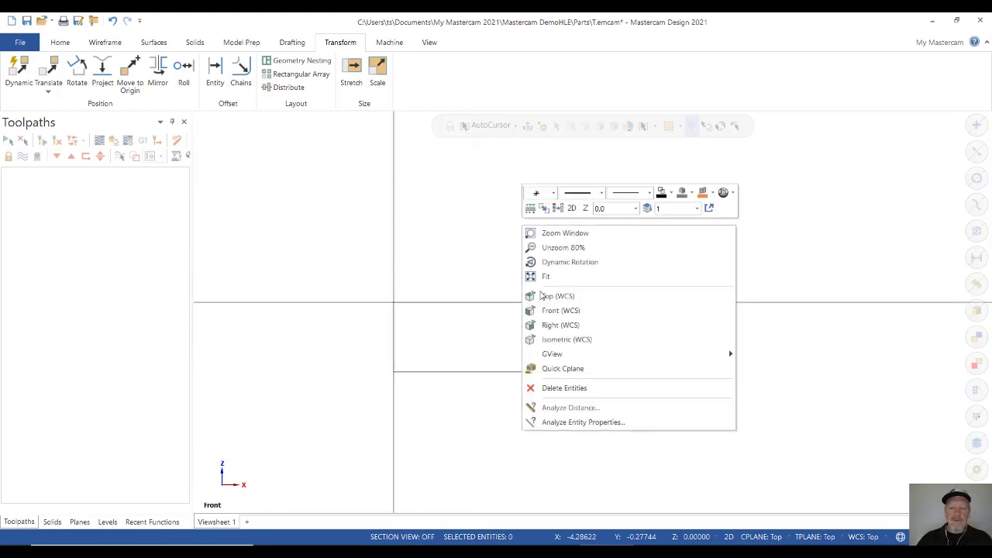
pyautogui.click(554, 326)
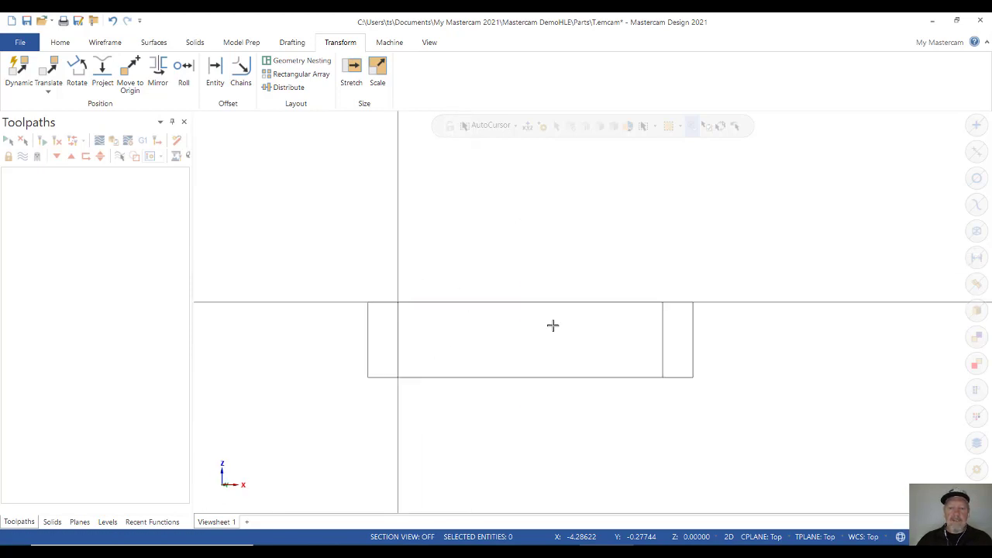
pyautogui.rightClick(543, 257)
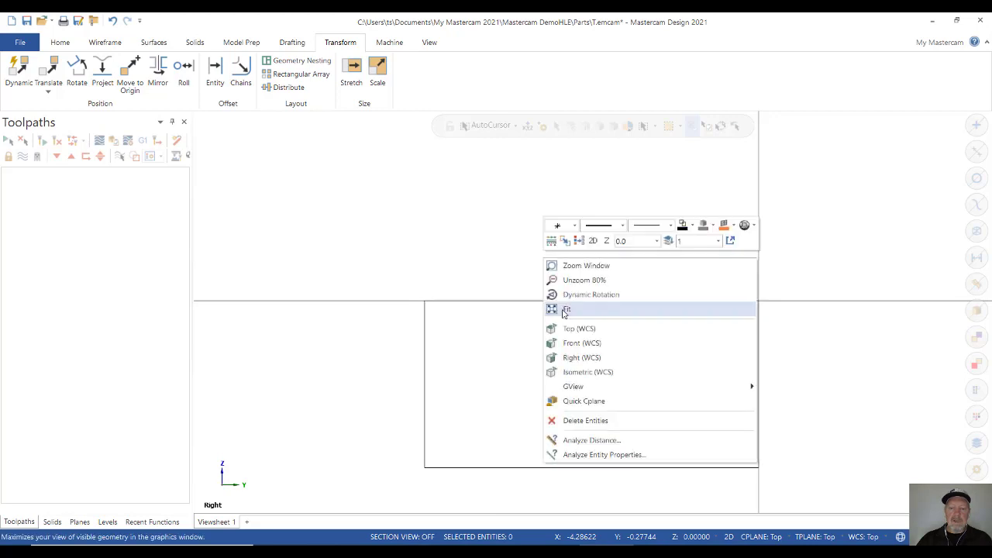
pyautogui.click(576, 373)
# Inspect the box from the Back (WCS) view and return to the Top (WCS) view.
pyautogui.rightClick(579, 343)
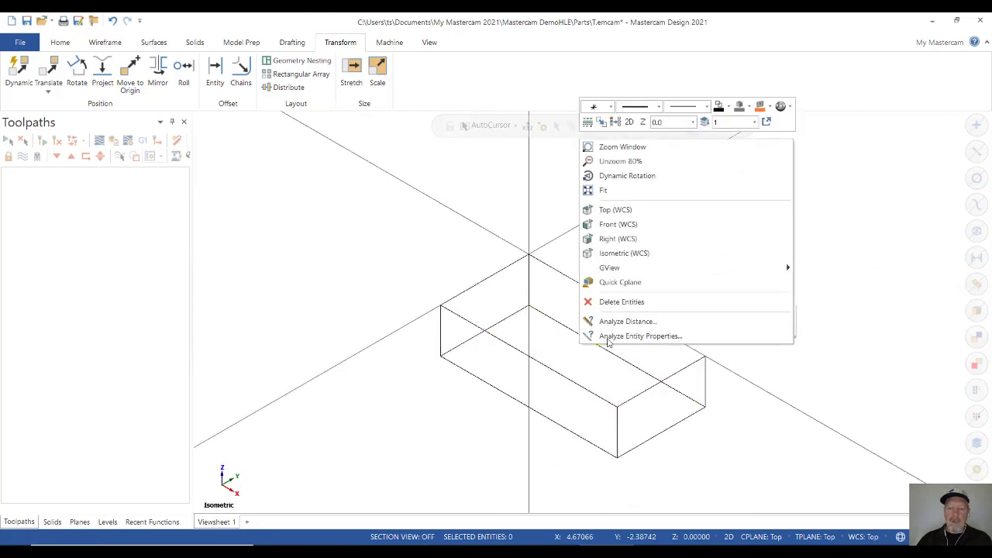
pyautogui.moveTo(635, 273)
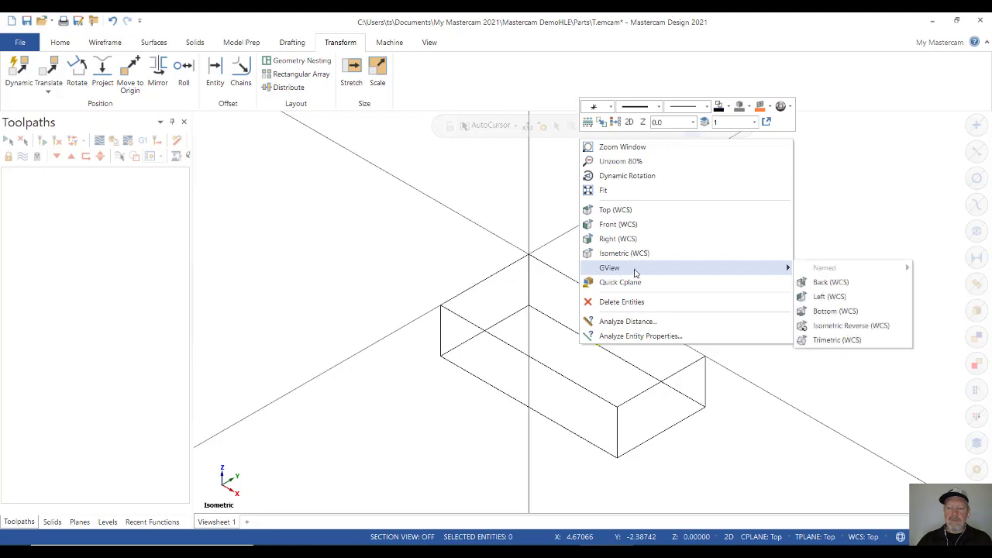
pyautogui.click(830, 282)
pyautogui.scroll(-3, 533, 306)
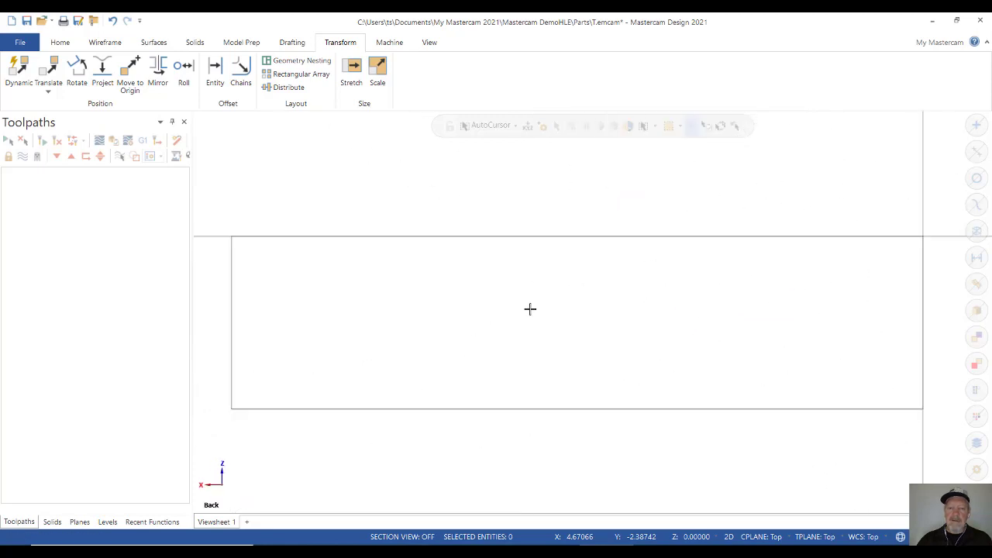
pyautogui.rightClick(552, 320)
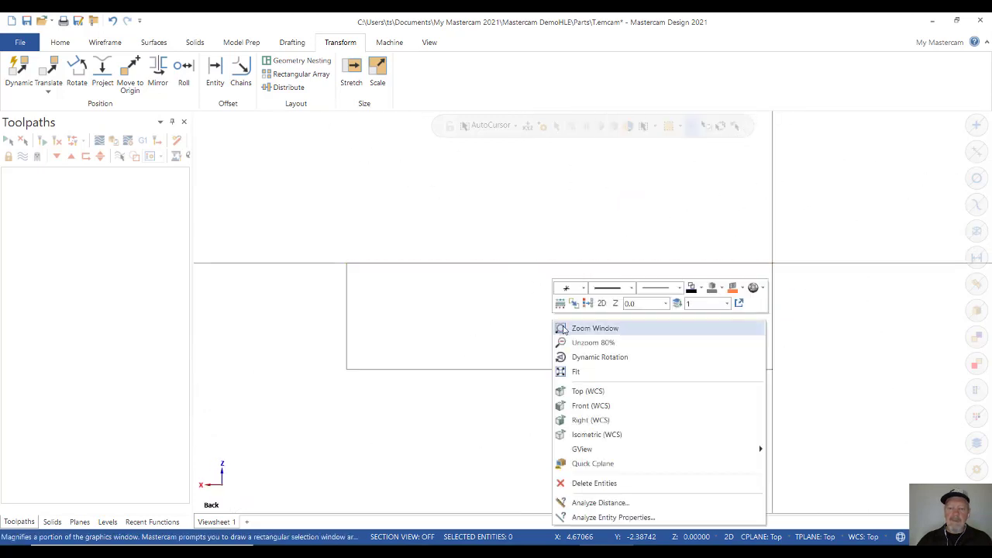
pyautogui.moveTo(607, 454)
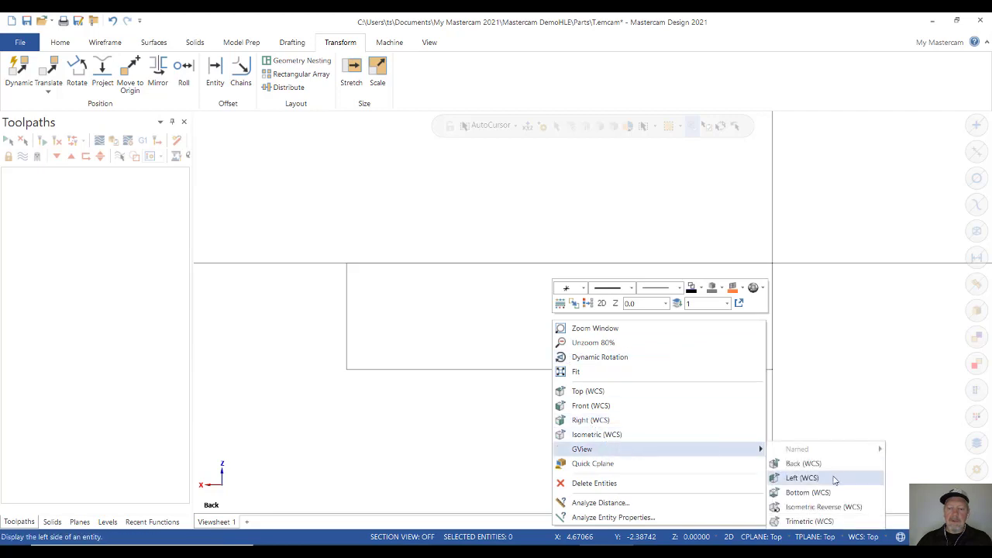
pyautogui.click(605, 394)
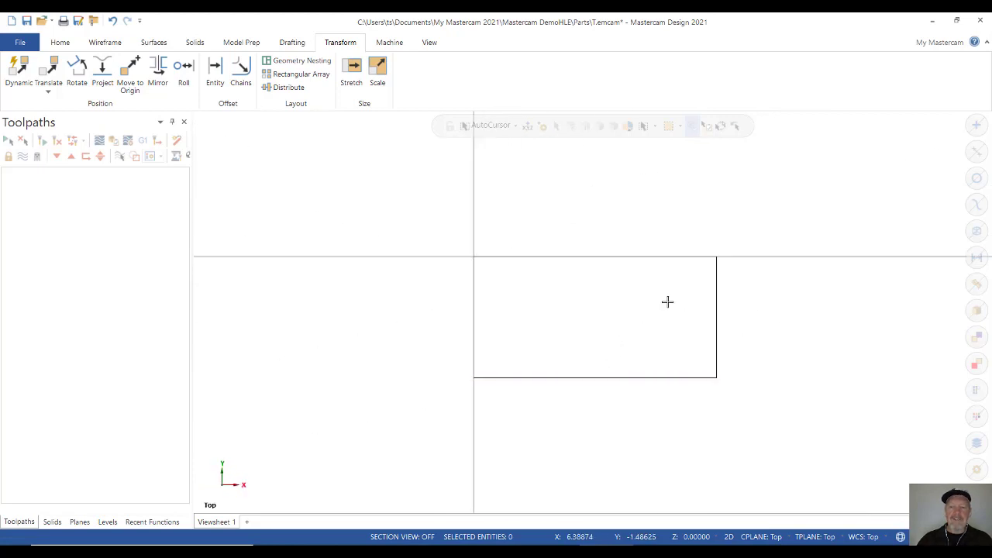
pyautogui.scroll(4, 667, 301)
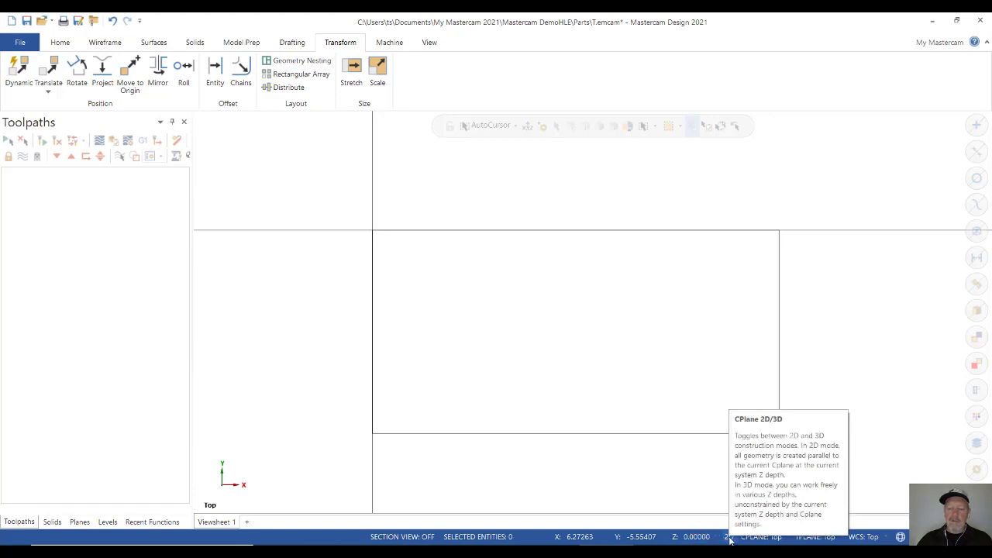
# Set the construction Z depth to 1.0, keeping the construction mode at 2D.
pyautogui.click(729, 536)
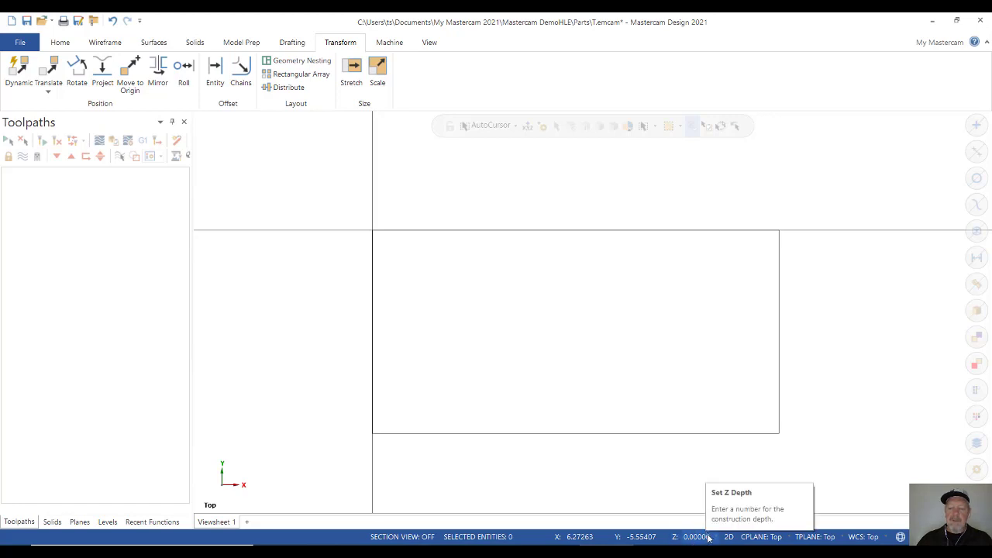
pyautogui.click(698, 537)
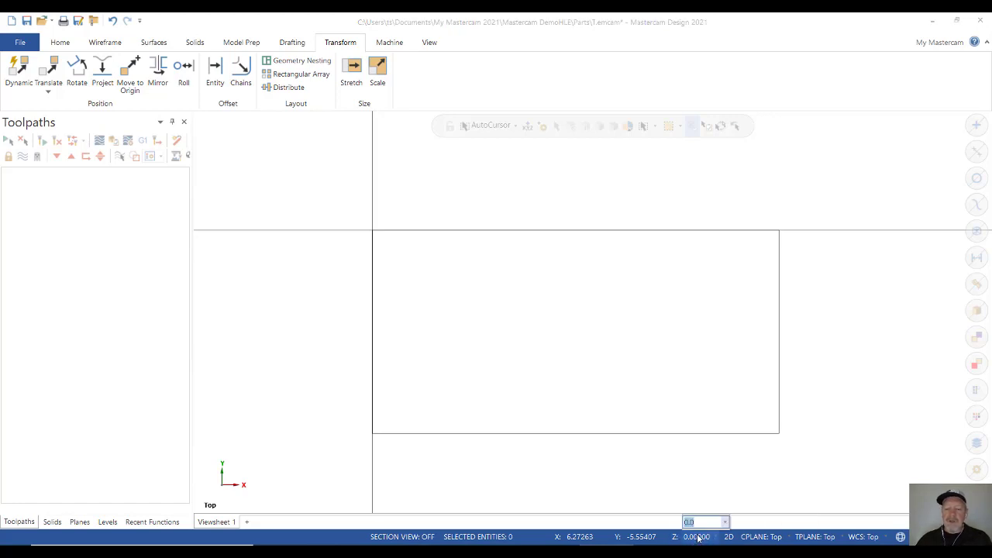
pyautogui.write('1')
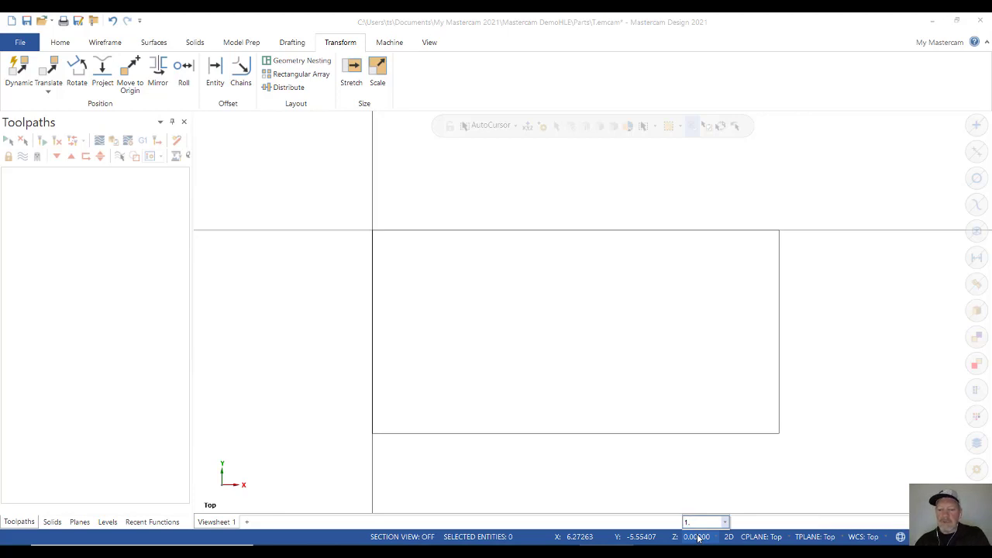
pyautogui.write('.')
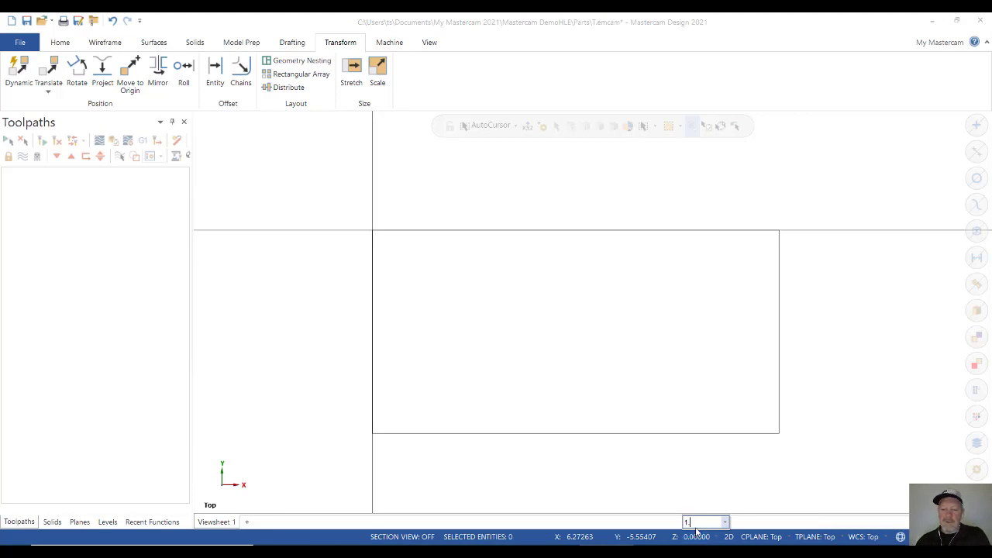
pyautogui.press('Return')
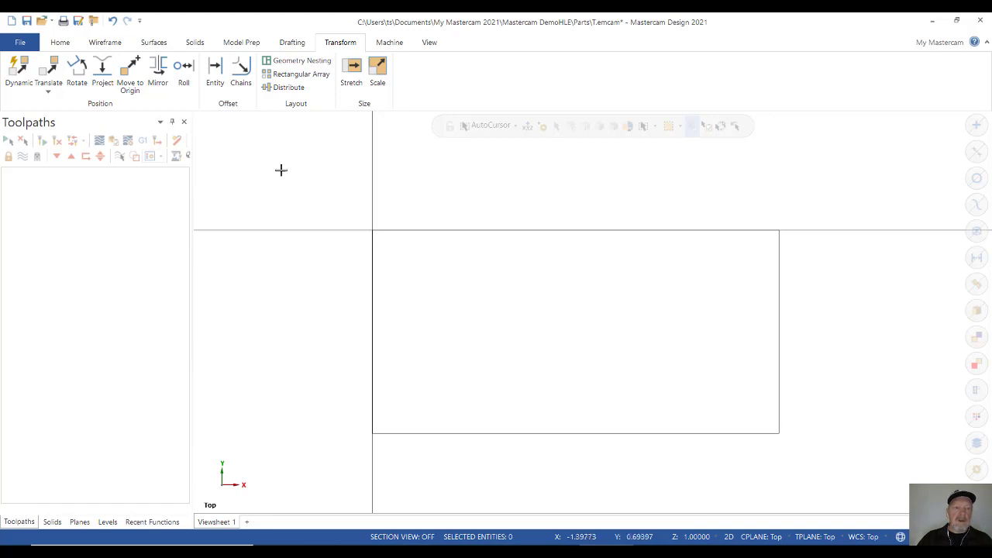
# Draw an 8.0 by -4.0 rectangle at Z 1.0 from the origin to the diagonally opposite corner of the box outline.
pyautogui.click(104, 43)
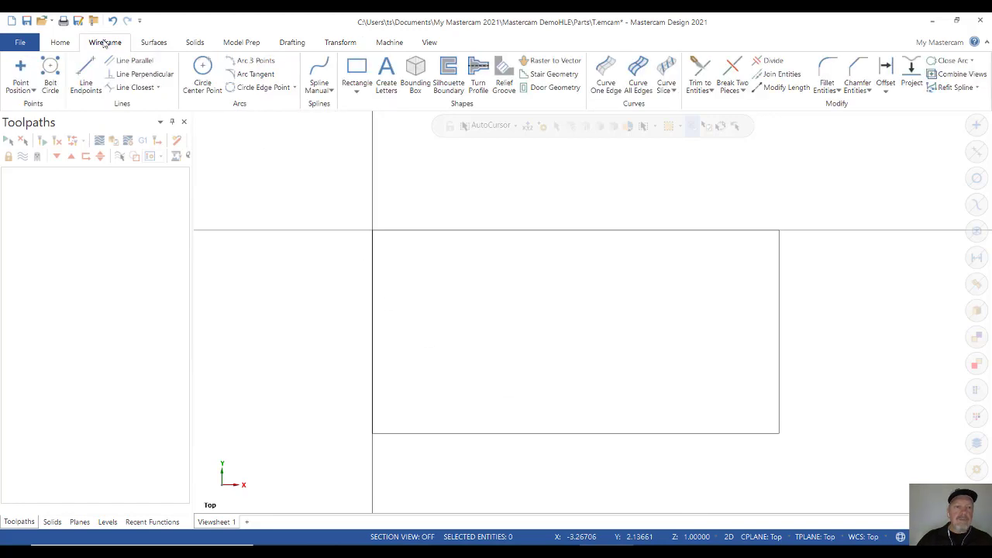
pyautogui.click(357, 71)
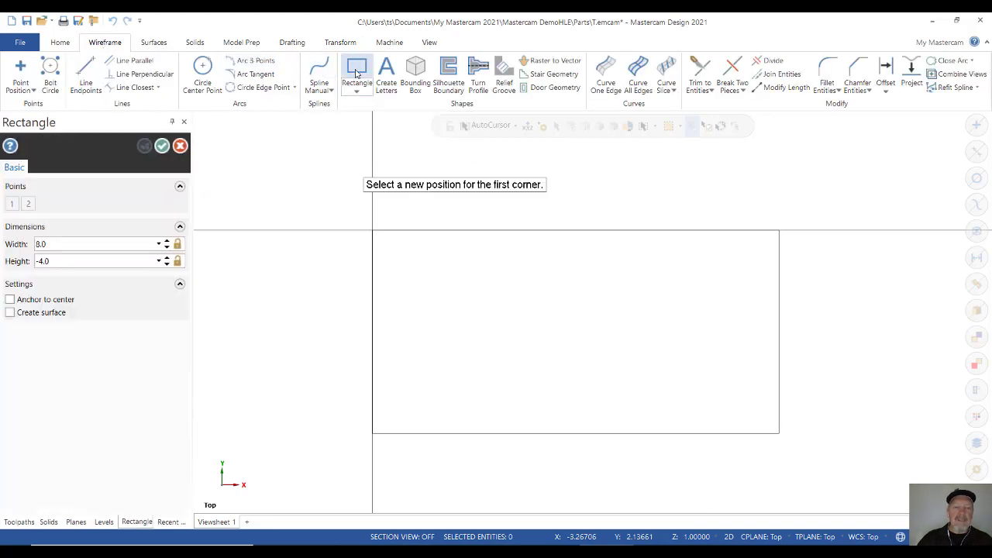
pyautogui.click(374, 230)
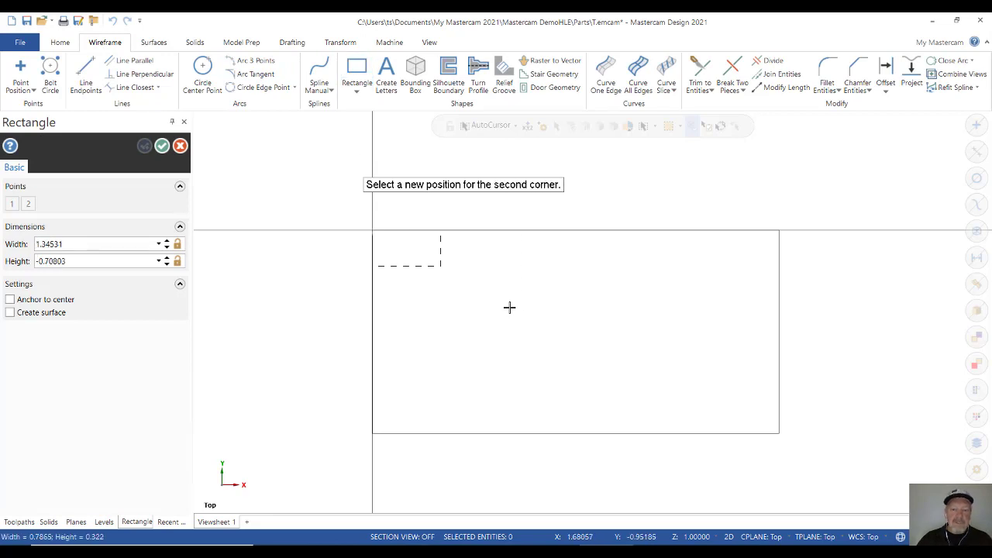
pyautogui.click(781, 435)
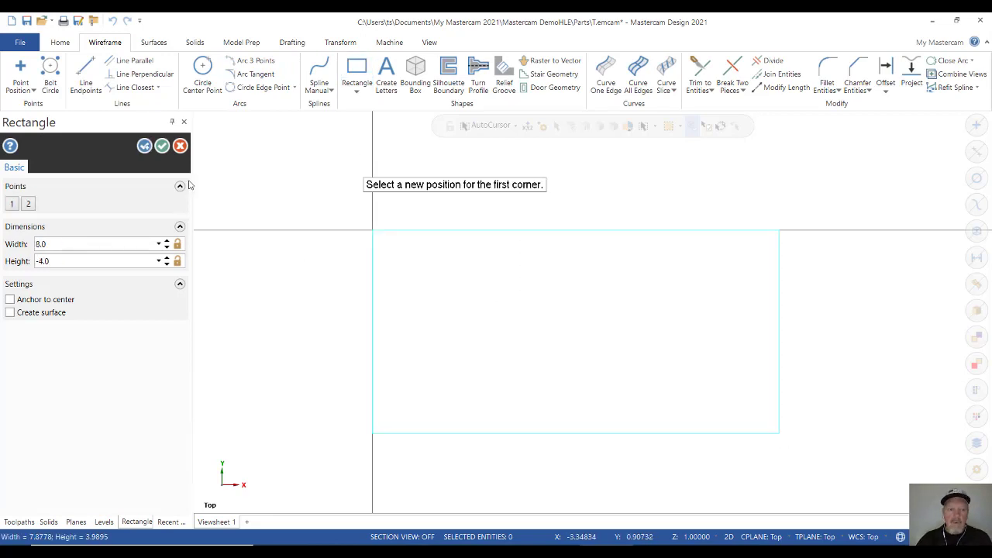
pyautogui.click(162, 146)
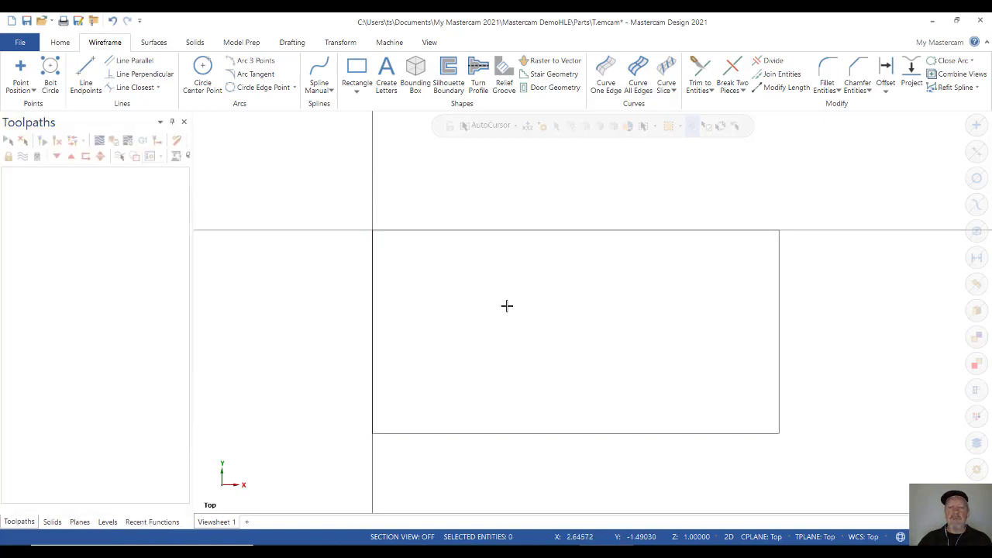
# Draw a two-endpoint freeform line at Z 1.0 from the origin corner diagonally to the opposite corner of the rectangle.
pyautogui.moveTo(507, 306); pyautogui.dragTo(556, 248, button='middle')
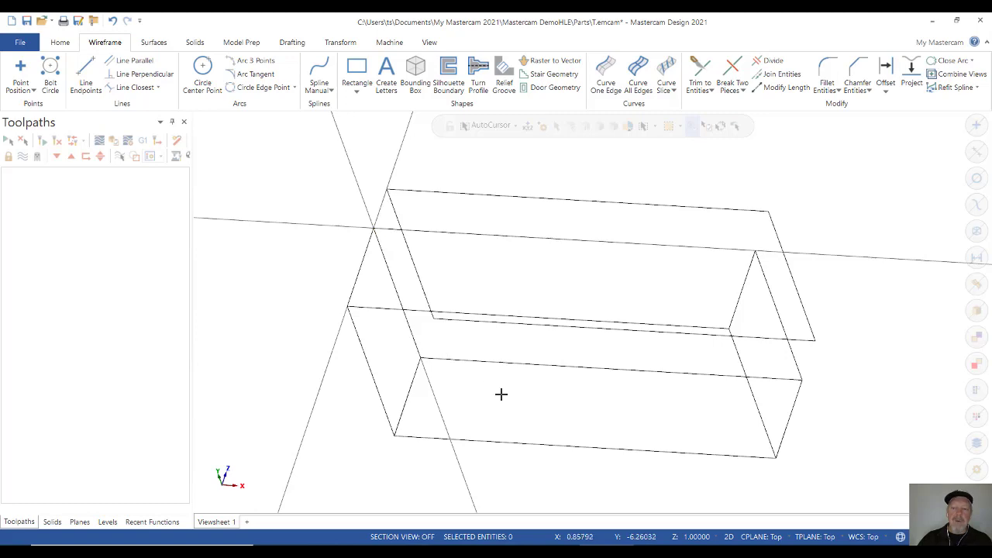
pyautogui.moveTo(504, 395); pyautogui.dragTo(825, 373, button='middle')
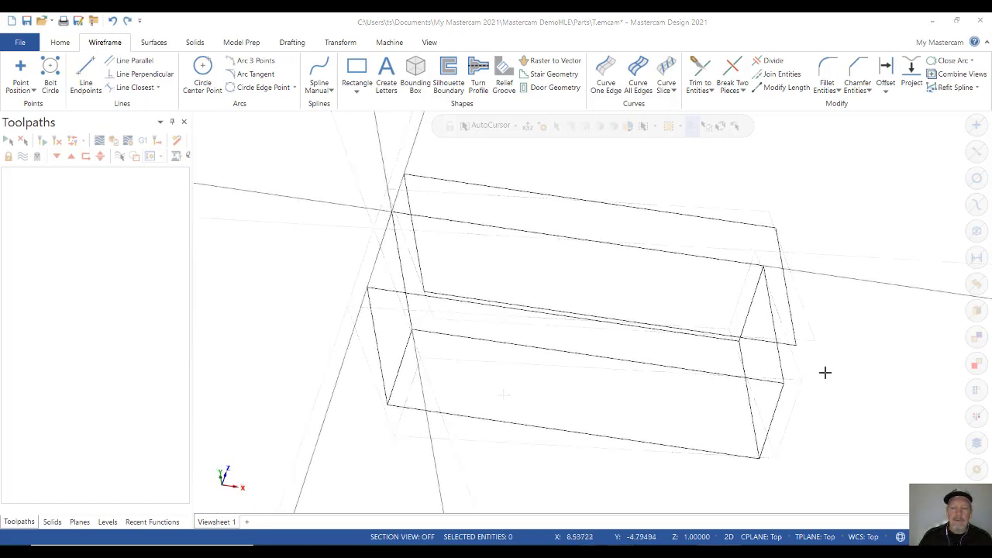
pyautogui.rightClick(787, 216)
pyautogui.click(821, 289)
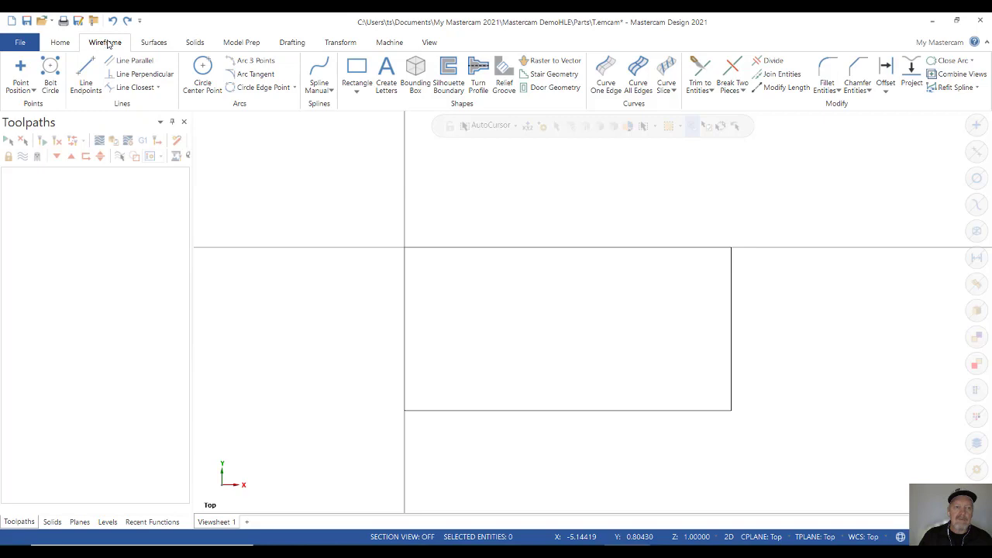
pyautogui.click(86, 76)
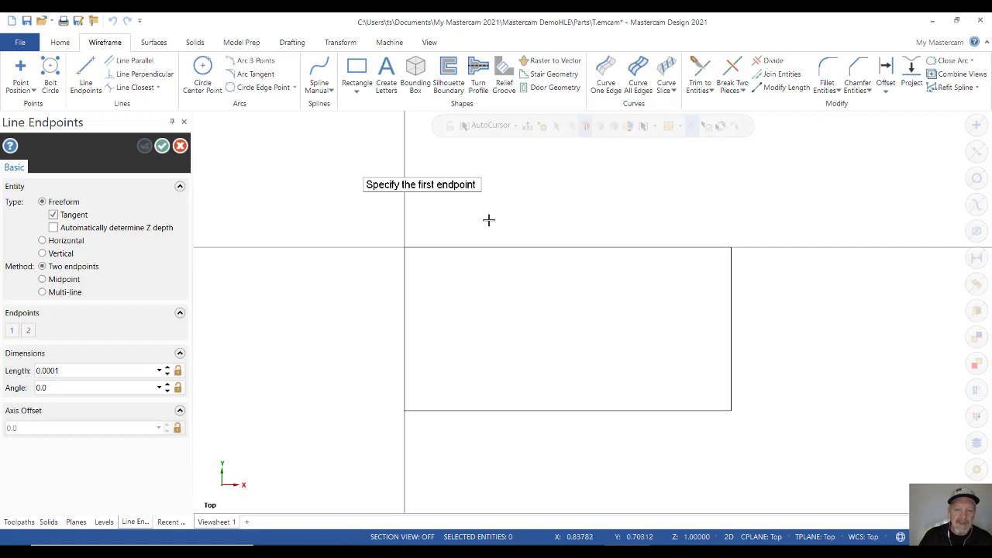
pyautogui.click(404, 249)
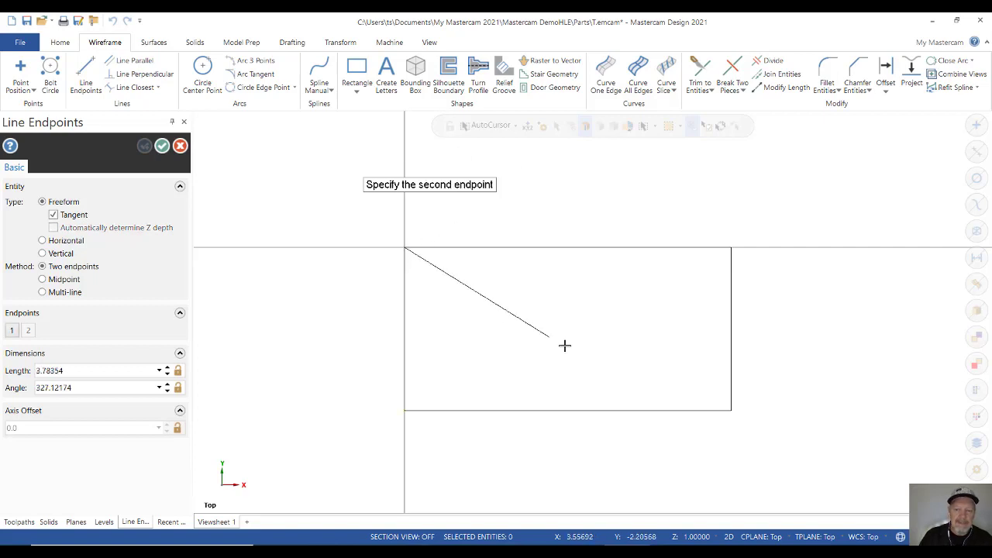
pyautogui.click(731, 411)
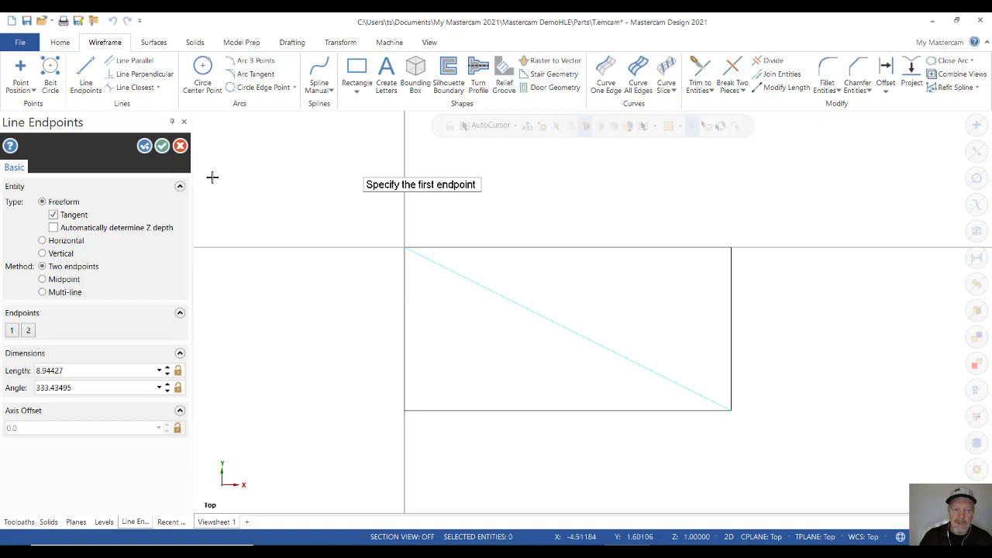
pyautogui.click(162, 145)
# Check the Z 1.0 diagonal in a rotated view, restore the Top (WCS) view, and set the construction Z depth to 0.
pyautogui.moveTo(623, 301)
pyautogui.mouseDown(button='middle')
pyautogui.moveTo(662, 258)
pyautogui.moveTo(669, 267)
pyautogui.mouseUp(button='middle')
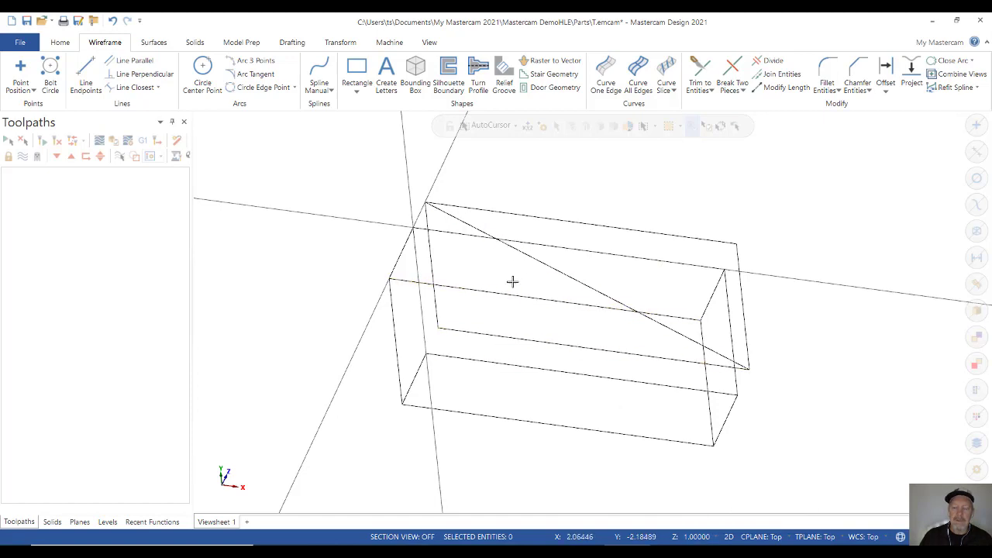
pyautogui.rightClick(585, 188)
pyautogui.click(631, 259)
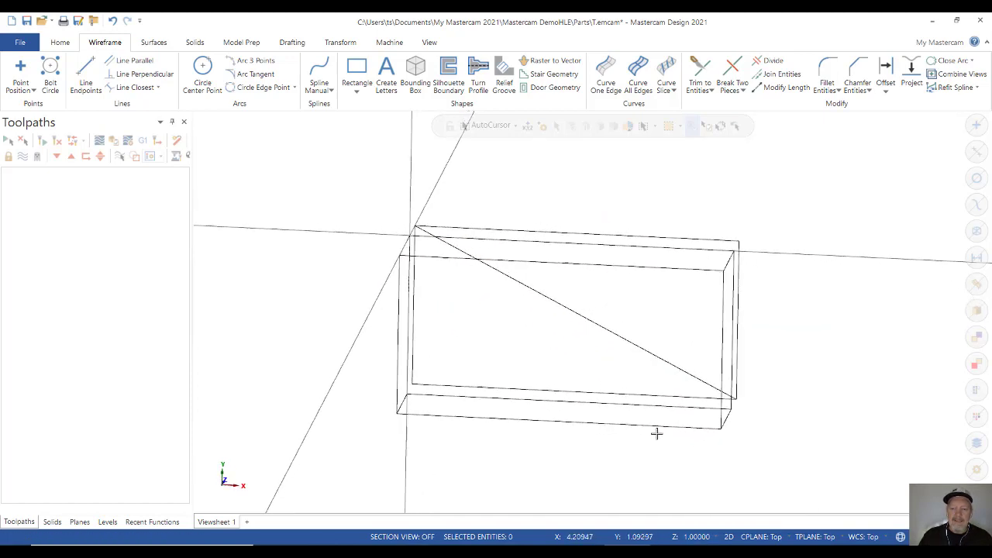
pyautogui.click(693, 535)
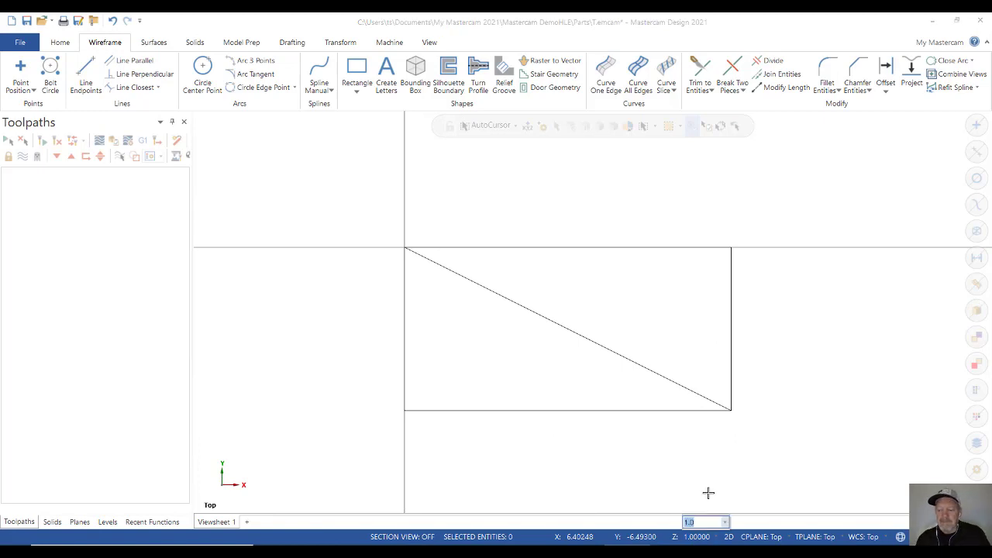
pyautogui.write('0')
pyautogui.press('Return')
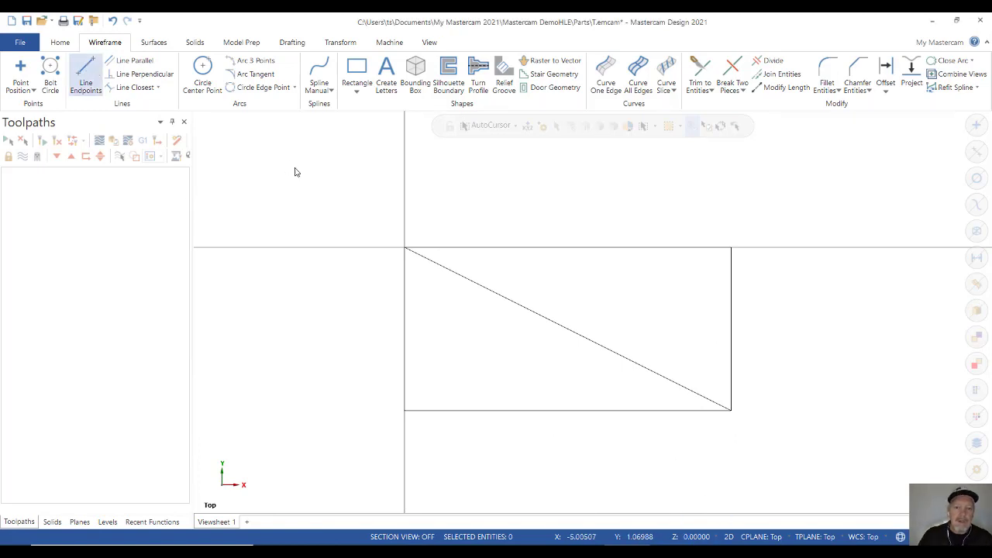
# Draw a two-endpoint freeform line at Z 0 from the origin diagonally to the opposite corner of the box.
pyautogui.click(405, 248)
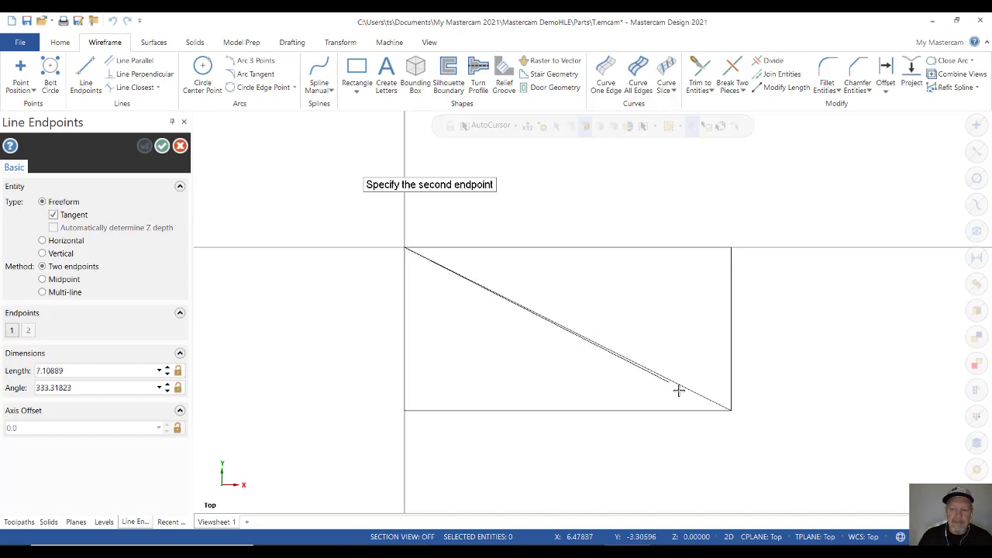
pyautogui.click(732, 410)
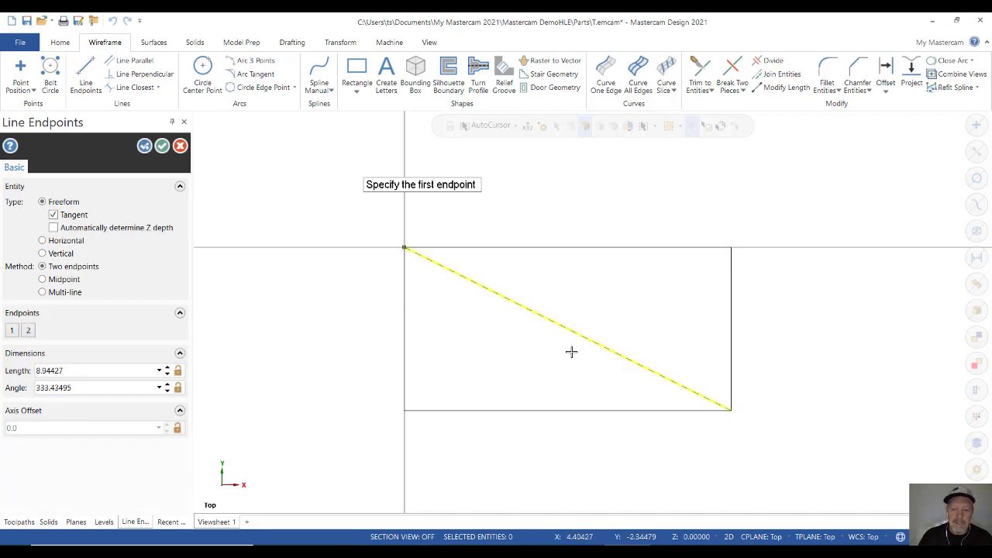
pyautogui.click(162, 145)
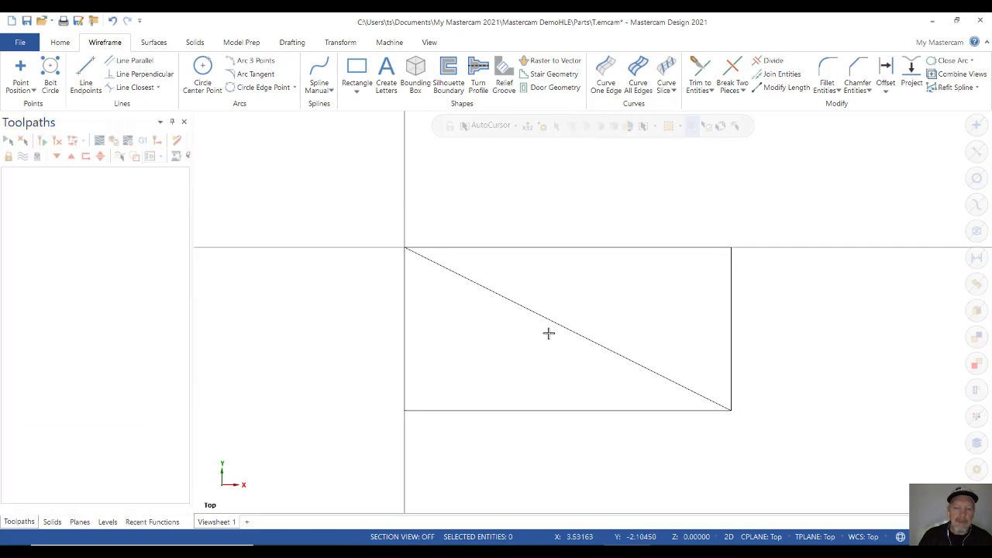
# Switch to 3D construction mode and draw a line across the box's bottom face, from the corner below the origin to the diagonally opposite bottom corner.
pyautogui.moveTo(547, 332); pyautogui.dragTo(661, 362, button='middle')
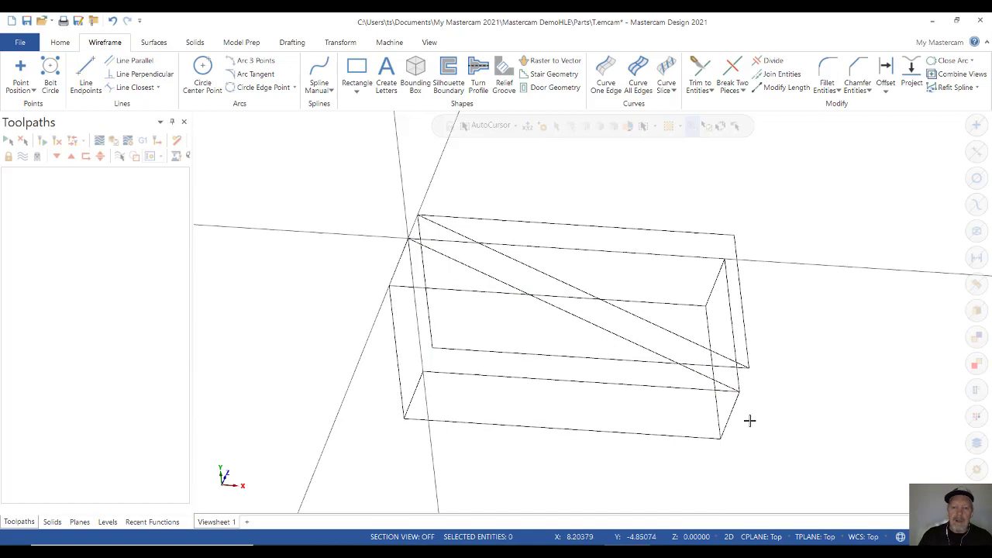
pyautogui.click(85, 76)
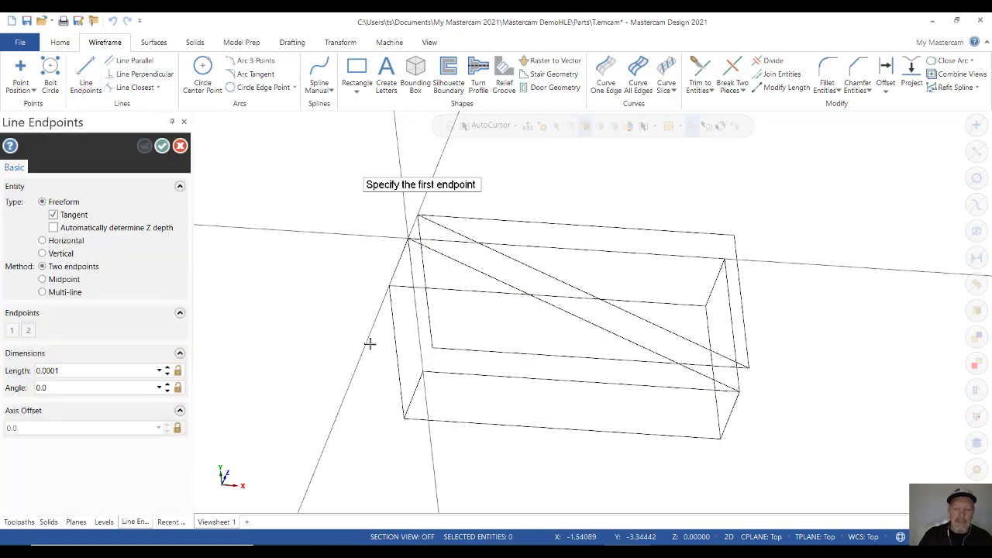
pyautogui.click(391, 287)
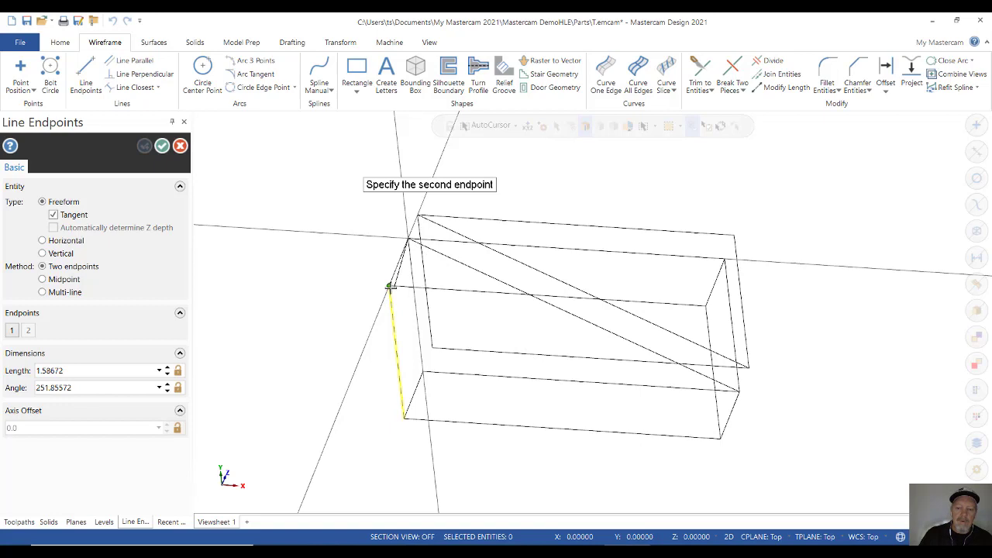
pyautogui.click(730, 537)
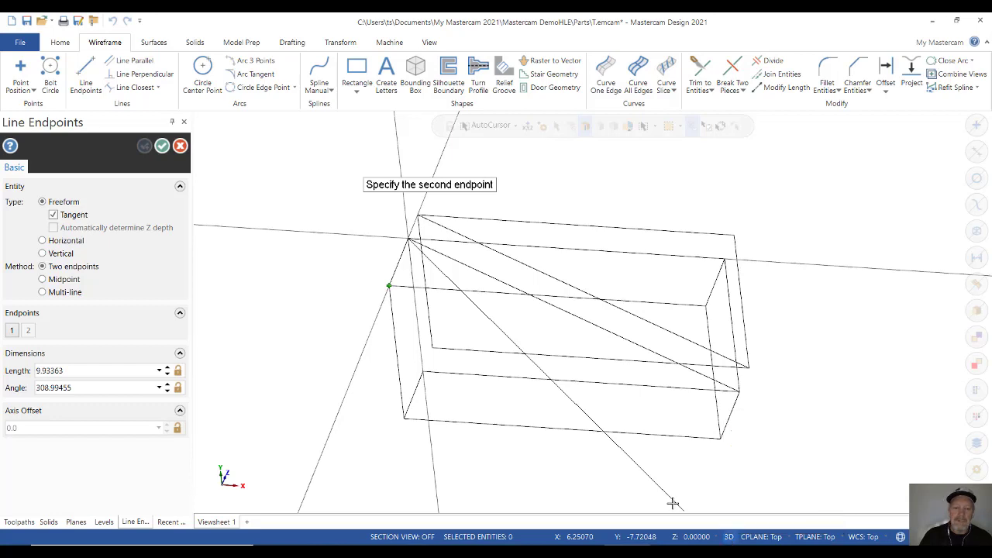
pyautogui.click(393, 289)
pyautogui.click(391, 288)
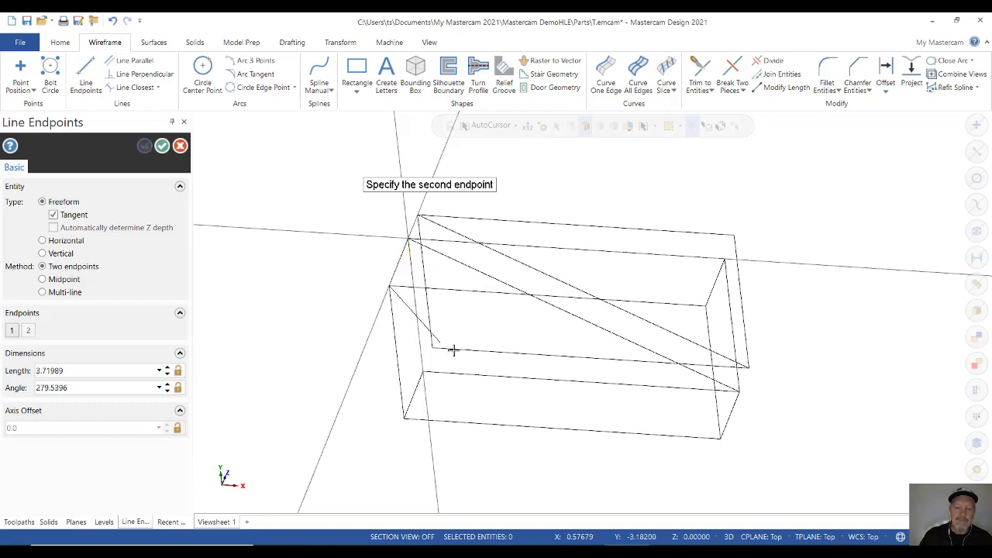
pyautogui.click(722, 440)
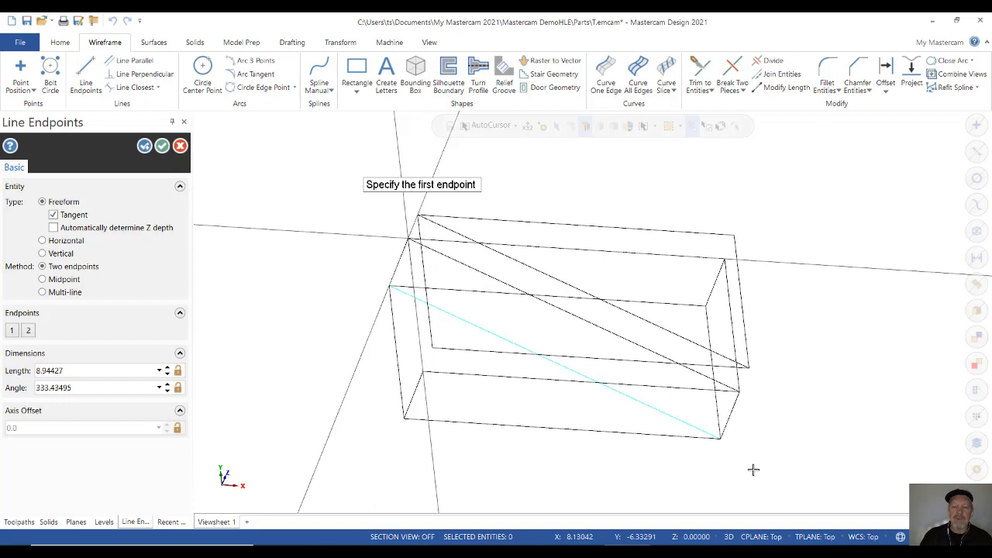
# Draw a line from the box corner at X 0, Y -4, Z 0, picked in 2D mode, to the opposite bottom corner, picked in 3D mode.
pyautogui.moveTo(753, 469); pyautogui.dragTo(766, 456, button='middle')
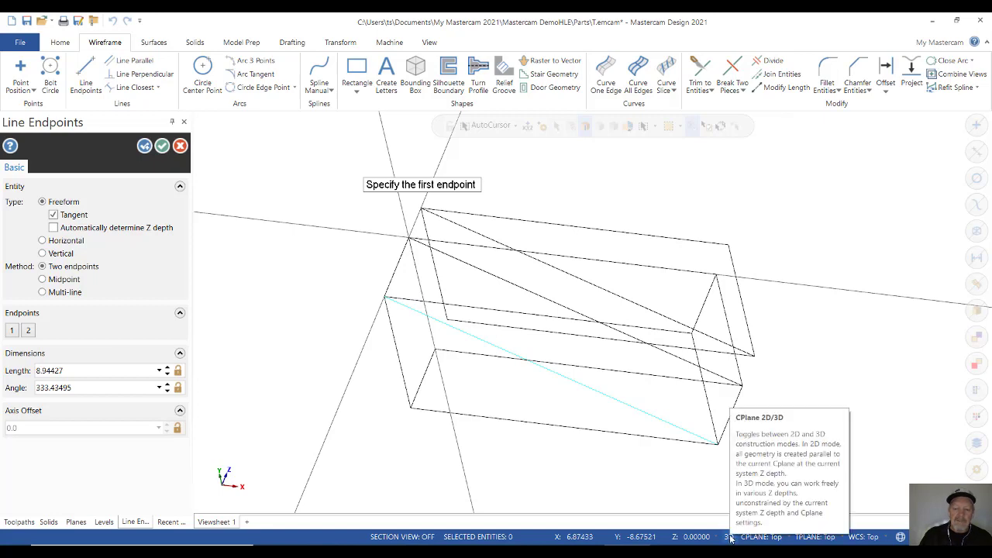
pyautogui.click(729, 537)
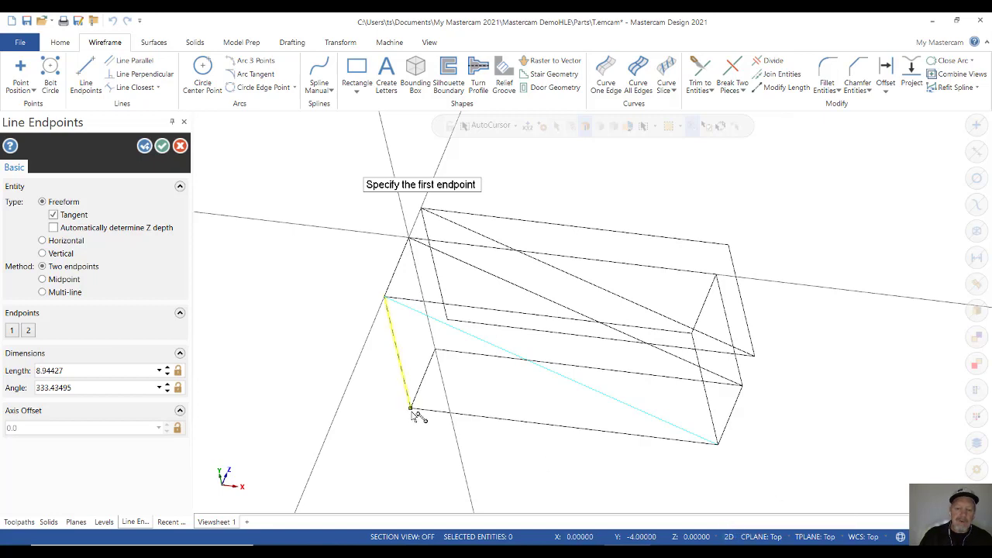
pyautogui.click(438, 350)
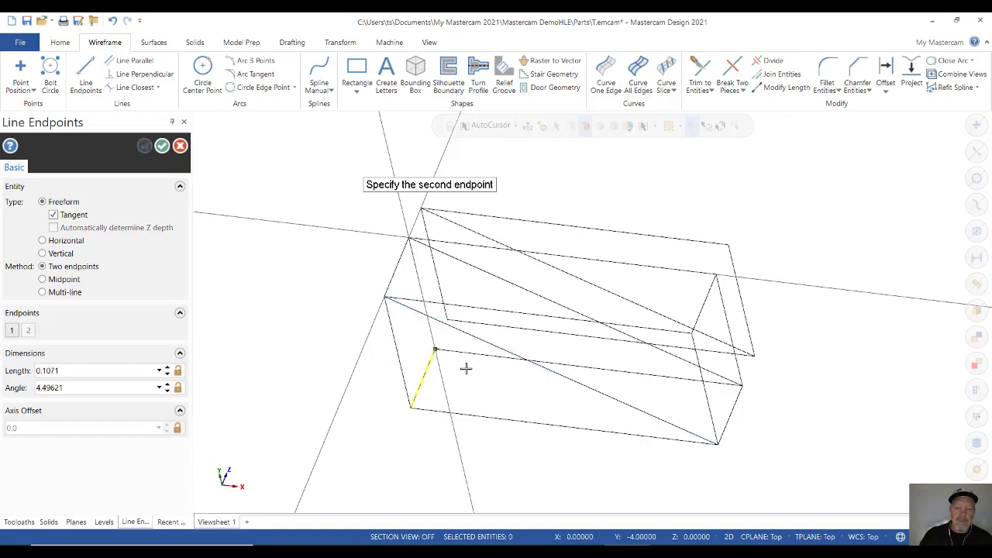
pyautogui.hotkey('alt', 'Left')
pyautogui.hotkey('alt', 'Left')
pyautogui.hotkey('alt', 'Left')
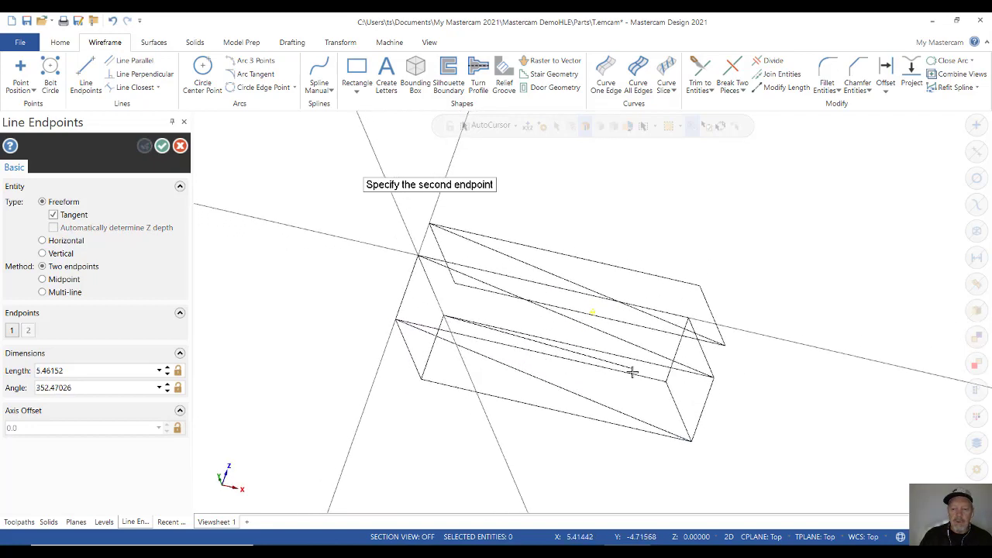
pyautogui.hotkey('alt', 'Left')
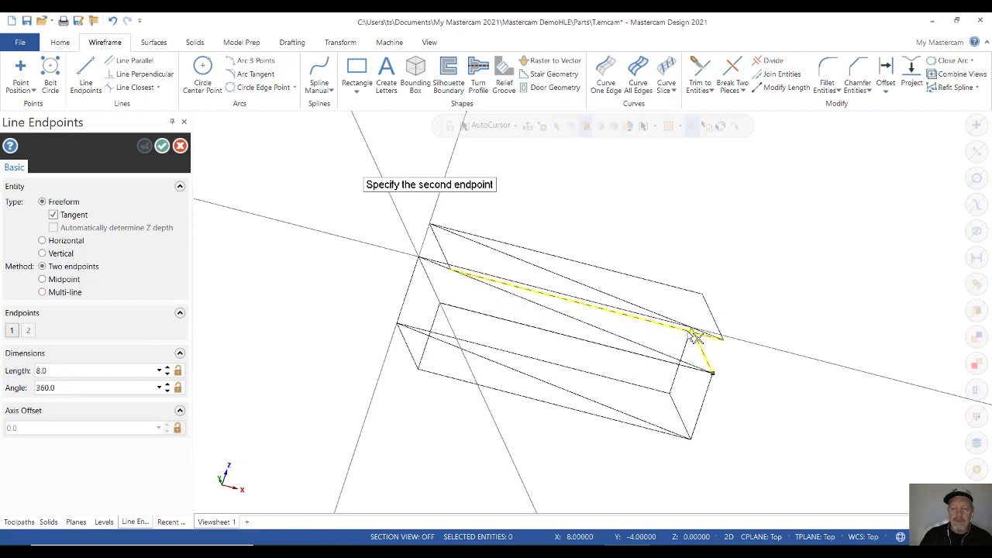
pyautogui.click(729, 536)
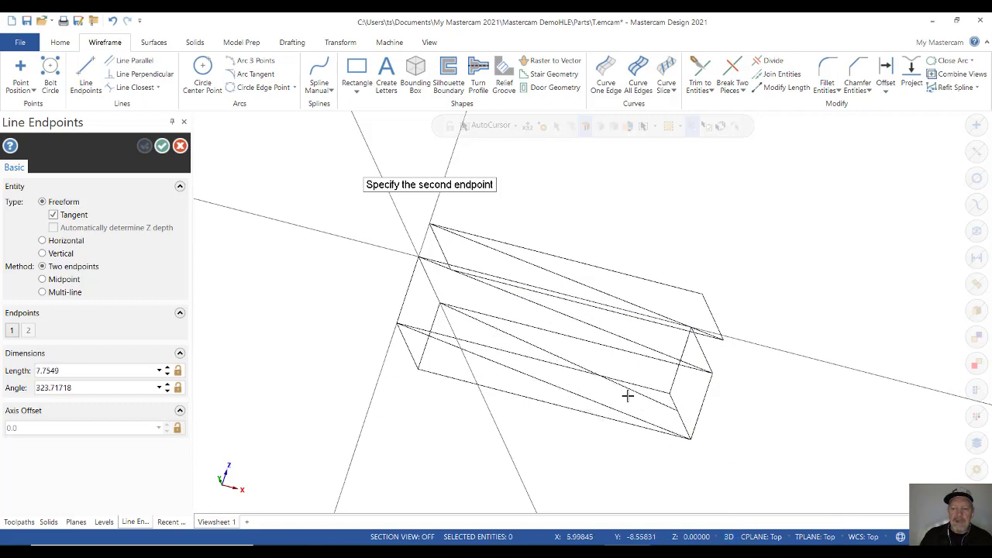
pyautogui.click(669, 392)
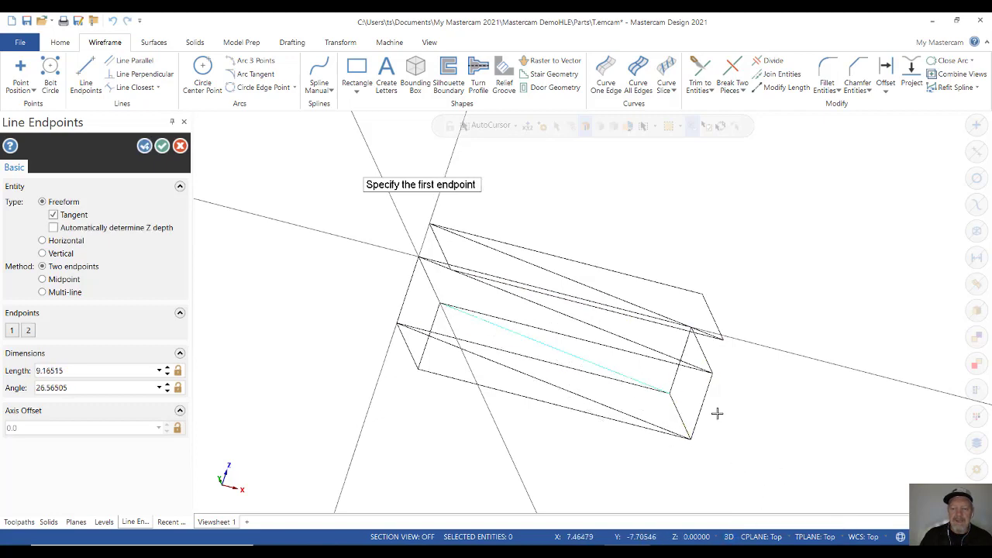
pyautogui.hotkey('alt', 'Up')
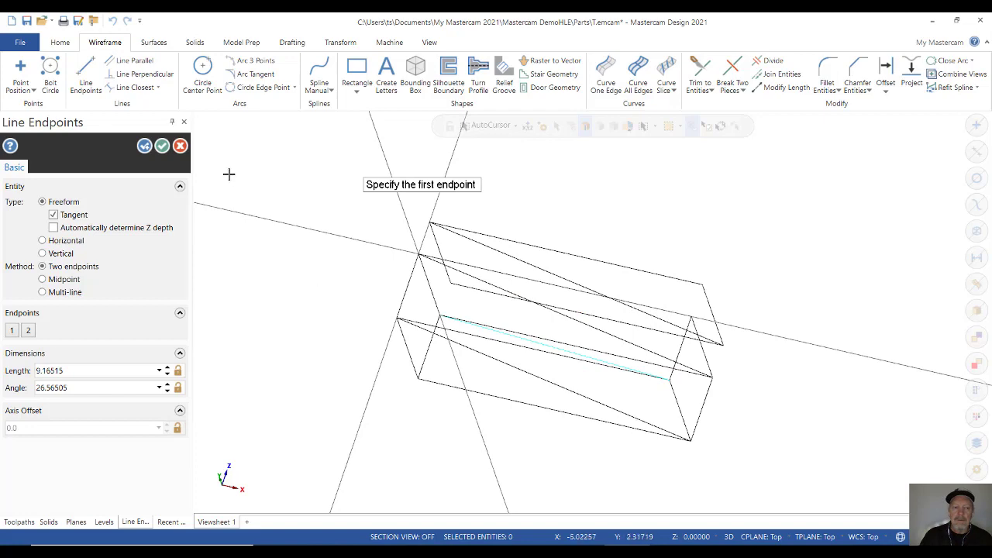
pyautogui.click(162, 146)
# Inspect the diagonal lines from the Front (WCS) view and a rotated view, and toggle the 2D/3D construction mode.
pyautogui.rightClick(682, 248)
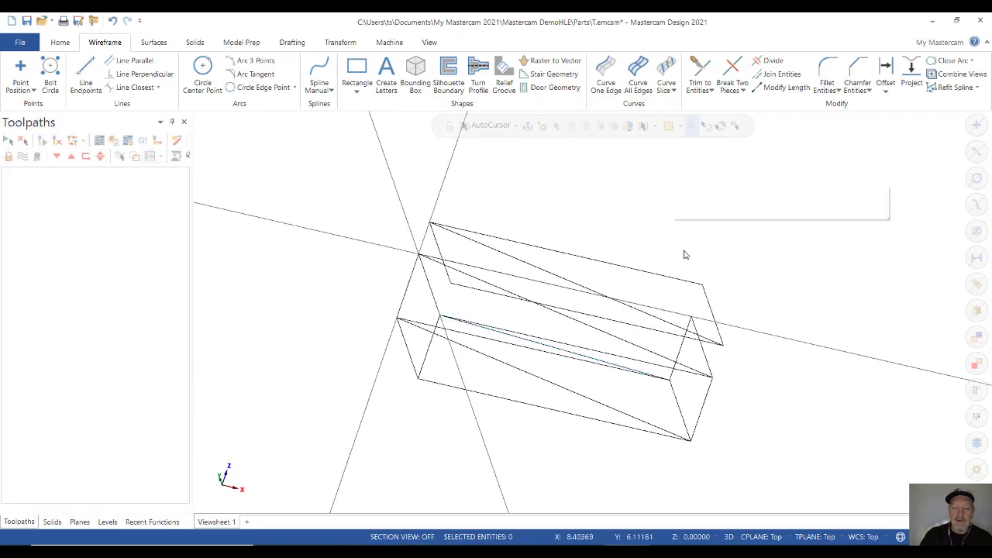
pyautogui.click(712, 310)
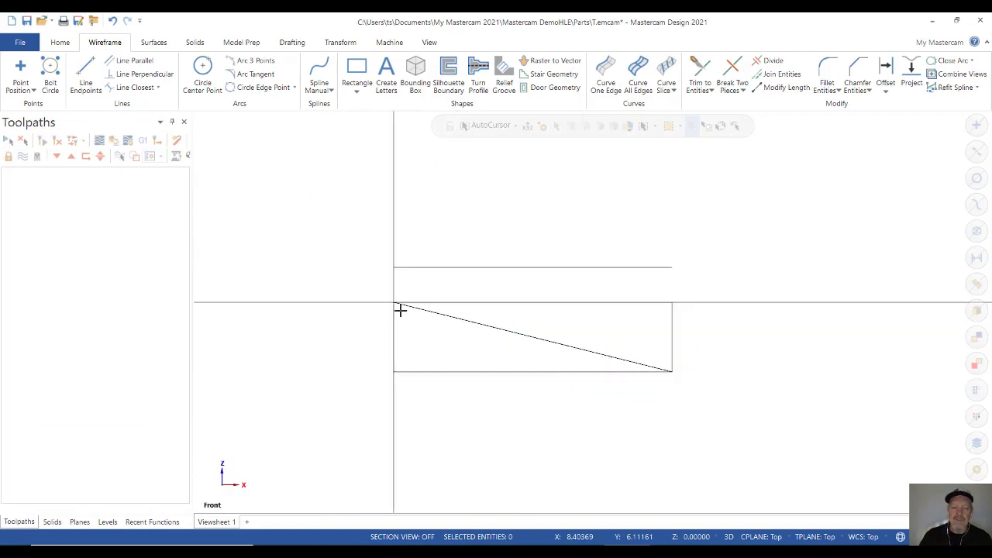
pyautogui.moveTo(754, 280); pyautogui.dragTo(803, 349, button='middle')
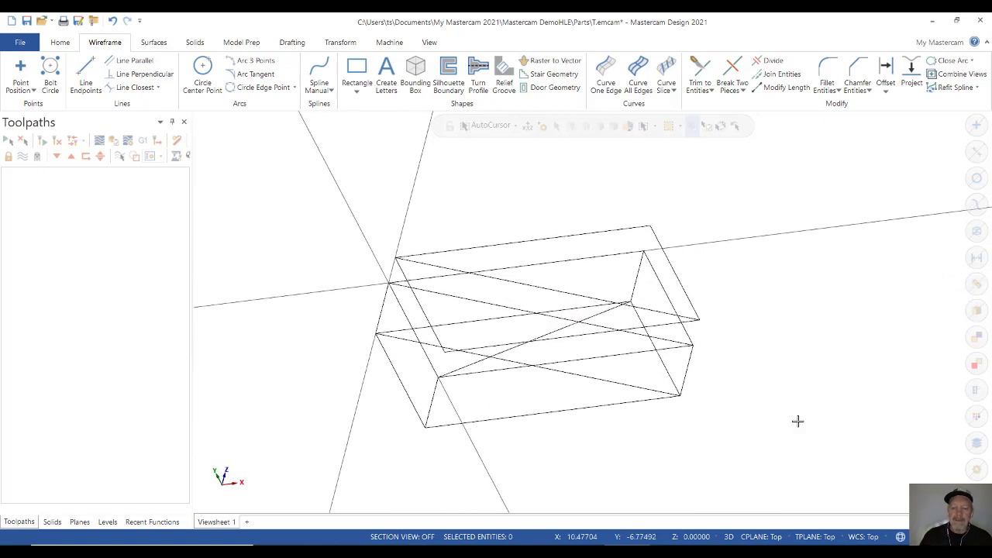
pyautogui.click(729, 537)
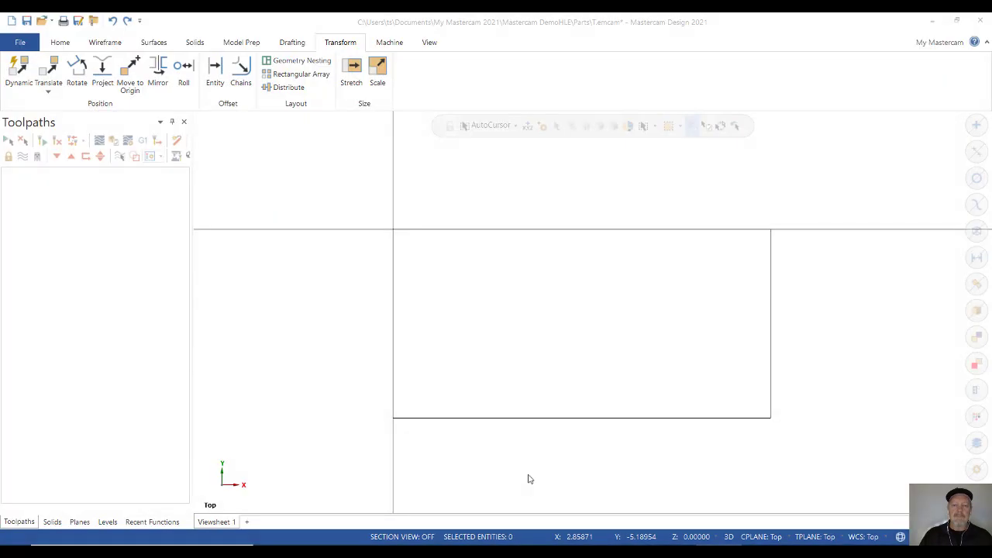
# Examine the plain wireframe box and its origin in rotated views and the Top (WCS) view, and bring up the view display commands.
pyautogui.moveTo(569, 346); pyautogui.dragTo(623, 309, button='middle')
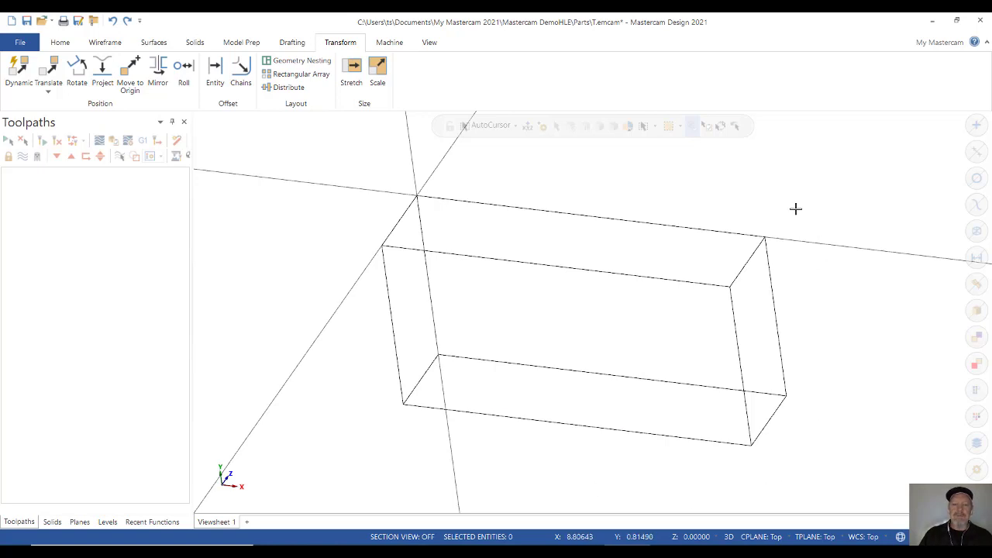
pyautogui.rightClick(602, 311)
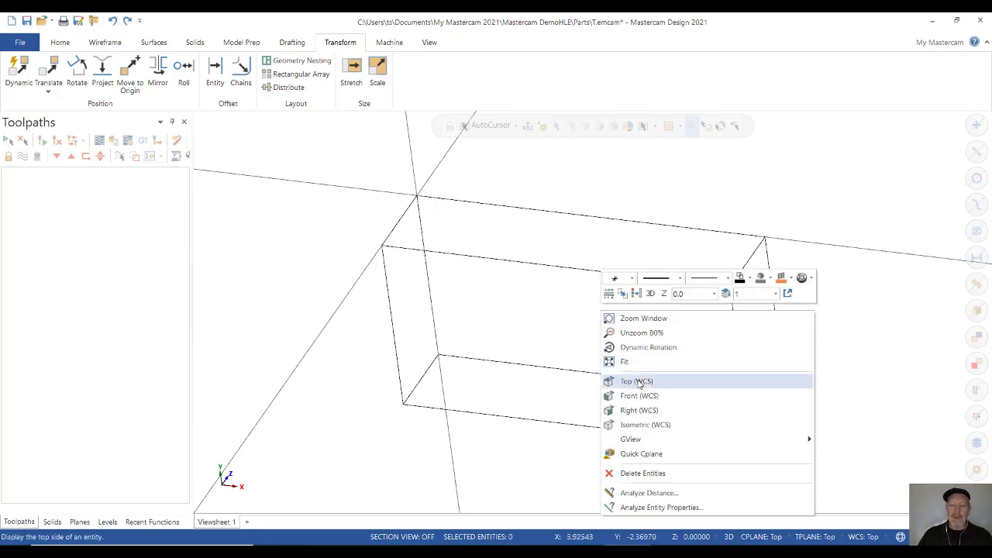
pyautogui.click(638, 381)
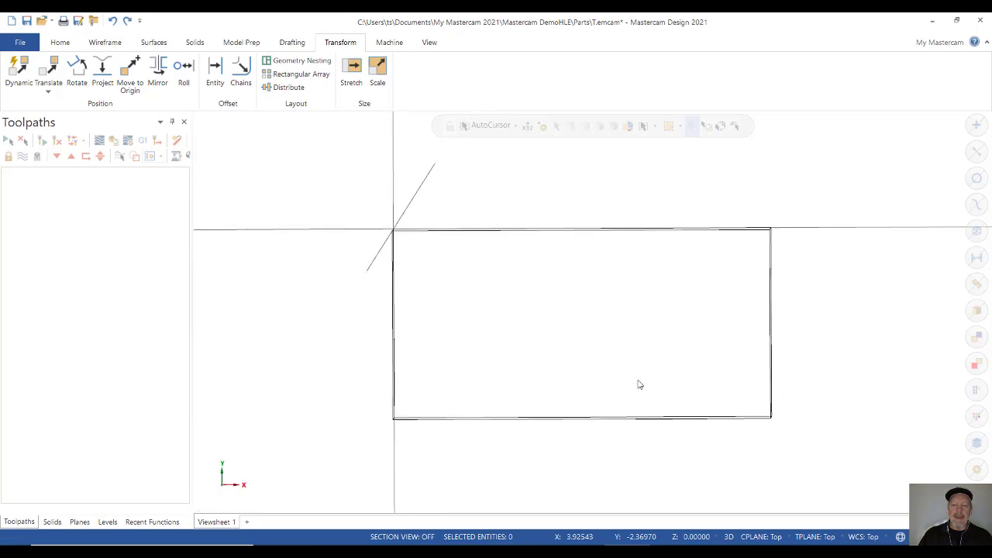
pyautogui.scroll(-1, 531, 291)
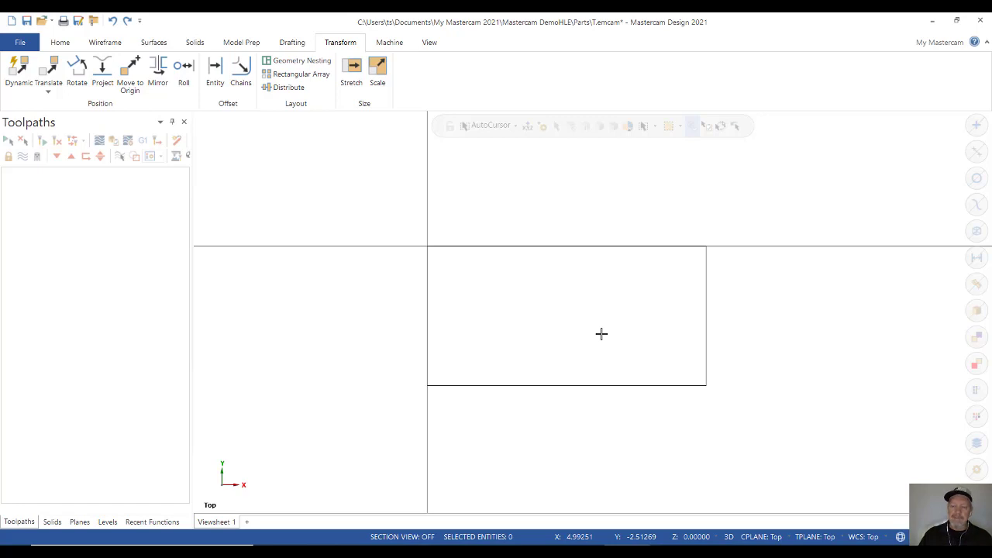
pyautogui.moveTo(587, 333); pyautogui.dragTo(617, 318, button='middle')
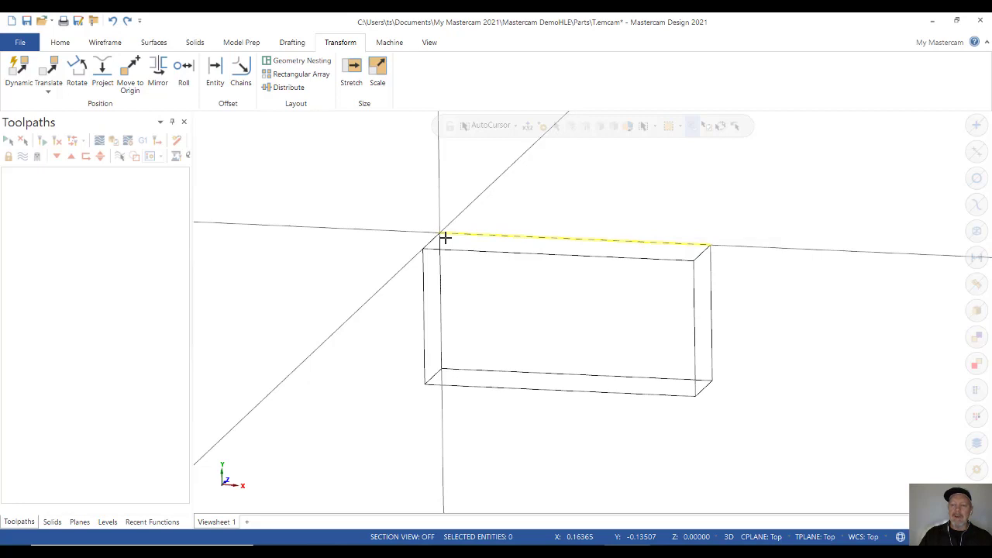
pyautogui.moveTo(457, 228); pyautogui.dragTo(468, 210, button='middle')
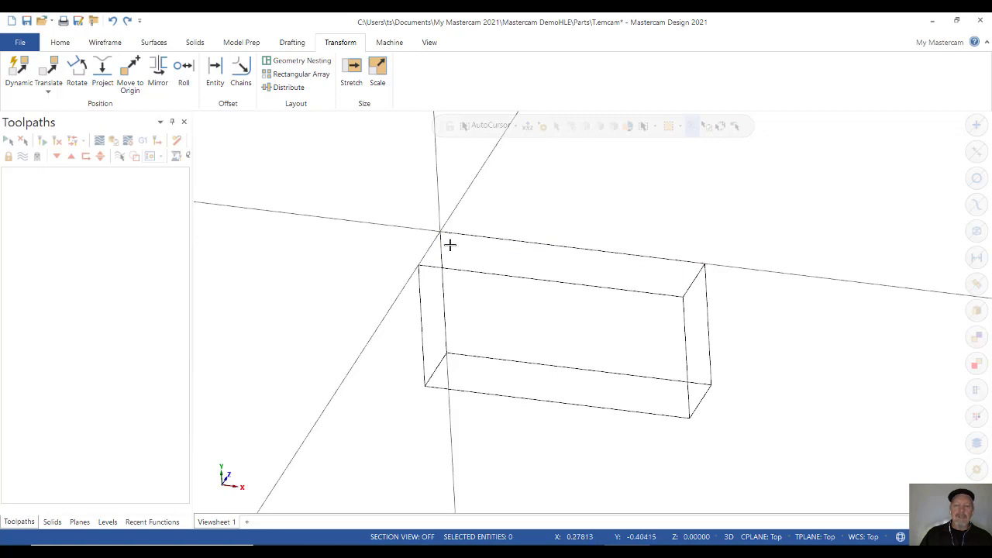
pyautogui.rightClick(344, 183)
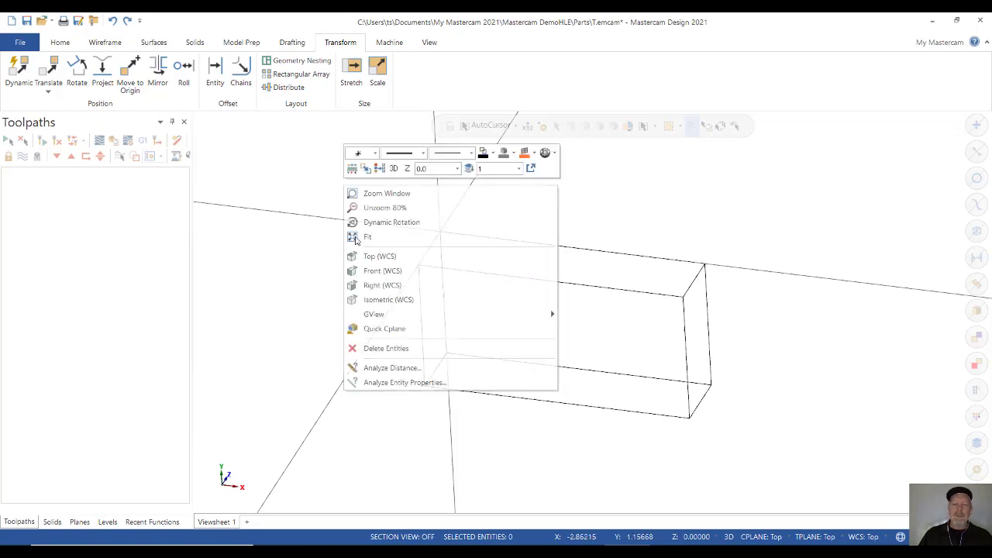
pyautogui.click(362, 273)
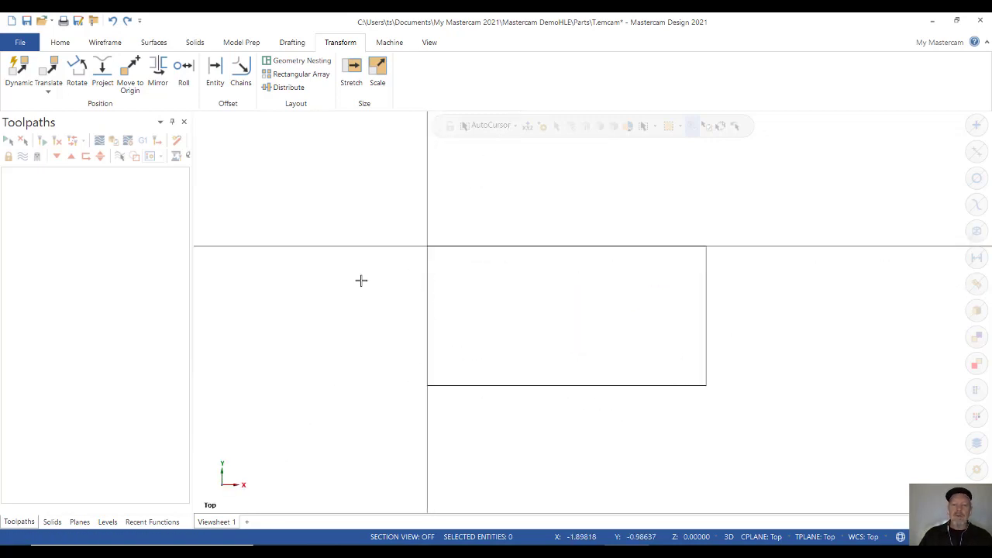
pyautogui.scroll(2, 361, 280)
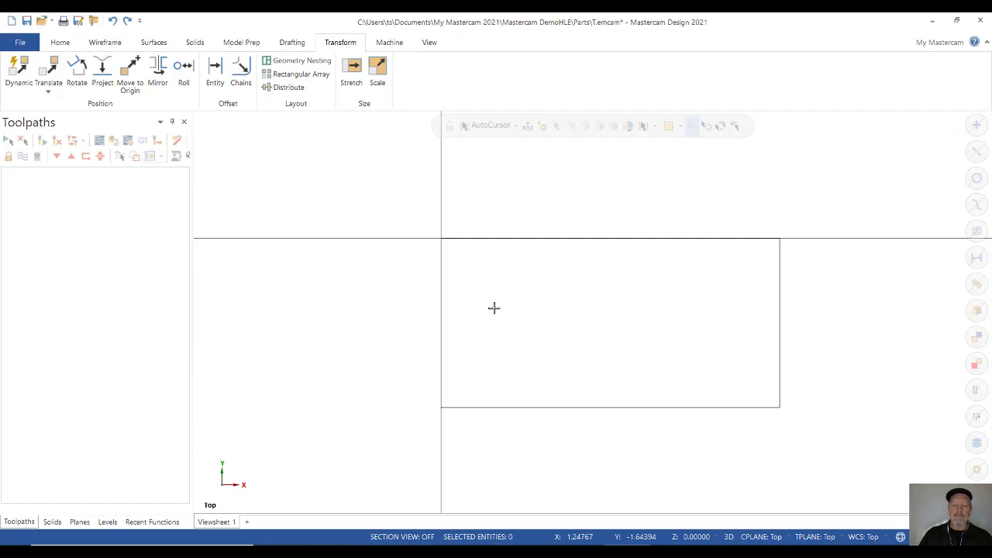
pyautogui.click(430, 42)
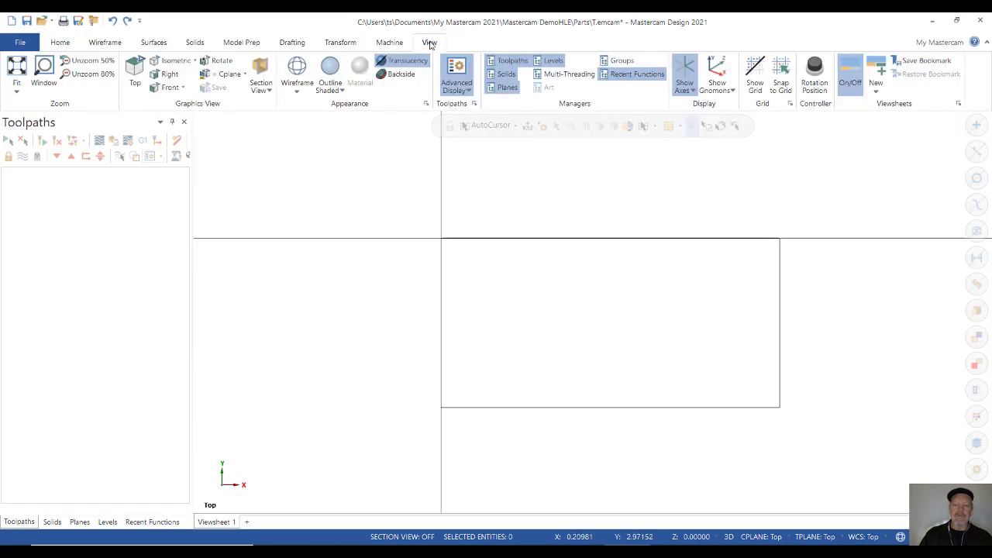
# Toggle the display of the coordinate axes off and back on.
pyautogui.click(686, 74)
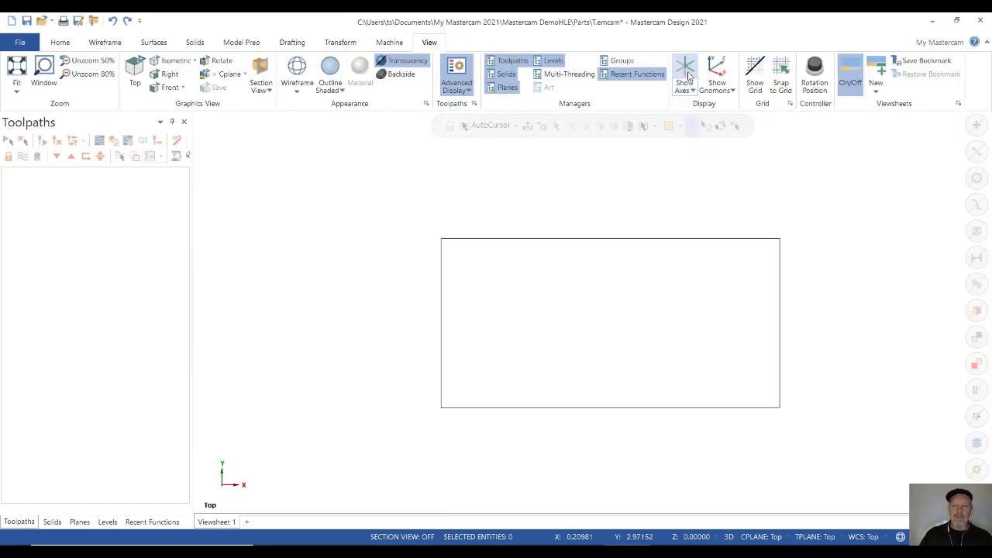
pyautogui.click(686, 74)
pyautogui.scroll(-3, 474, 275)
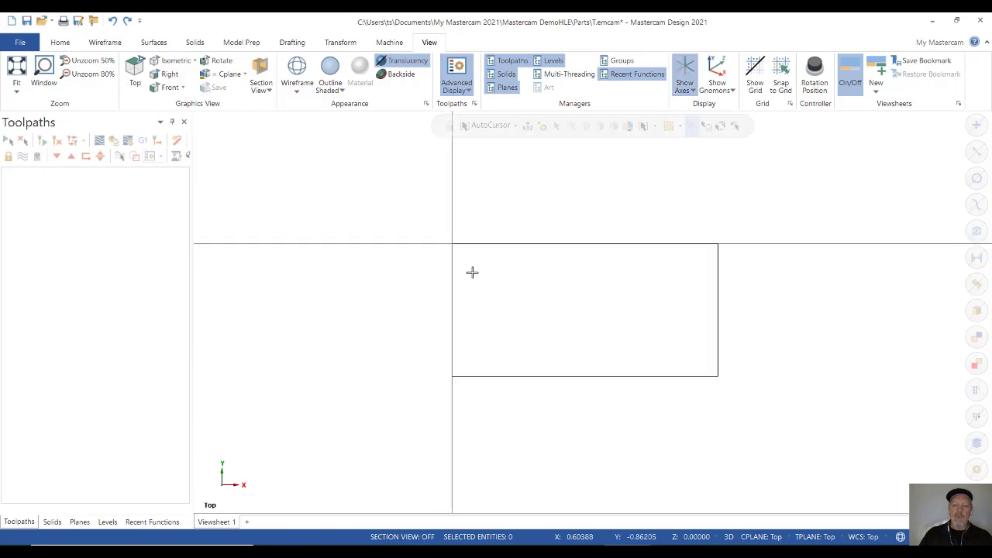
pyautogui.scroll(-2, 497, 304)
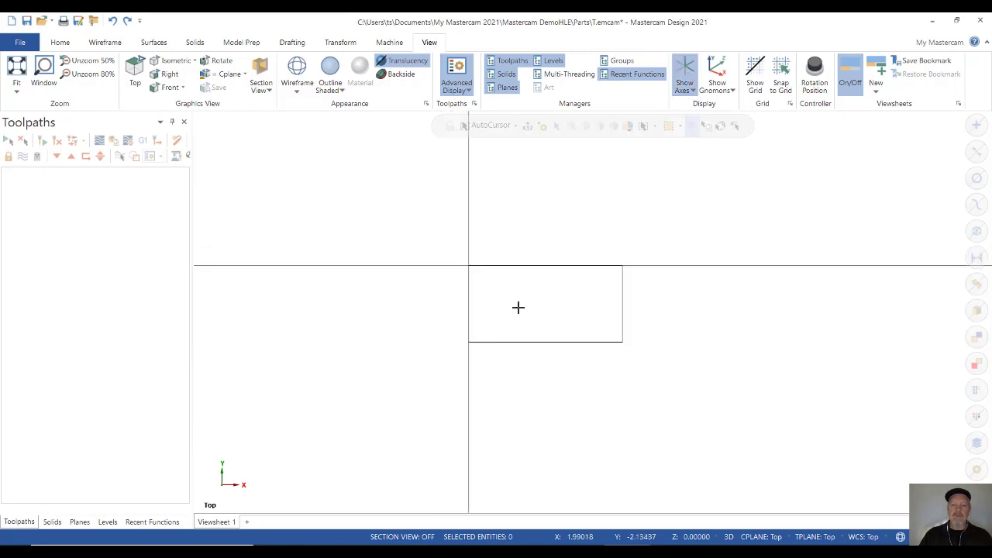
# Start a Dynamic move of the whole wireframe box and place the gnomon on the top-face corner along the X axis, opposite the origin.
pyautogui.click(341, 44)
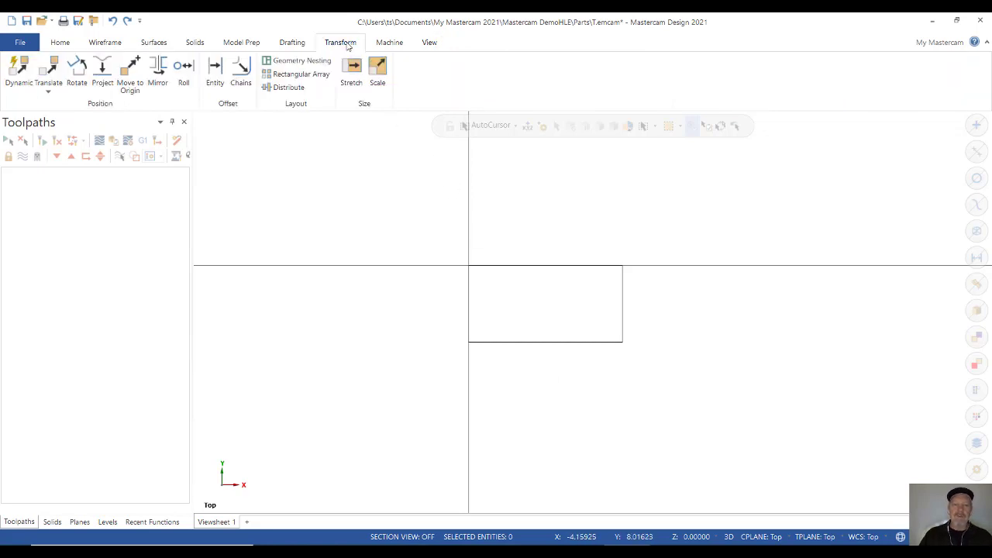
pyautogui.click(20, 68)
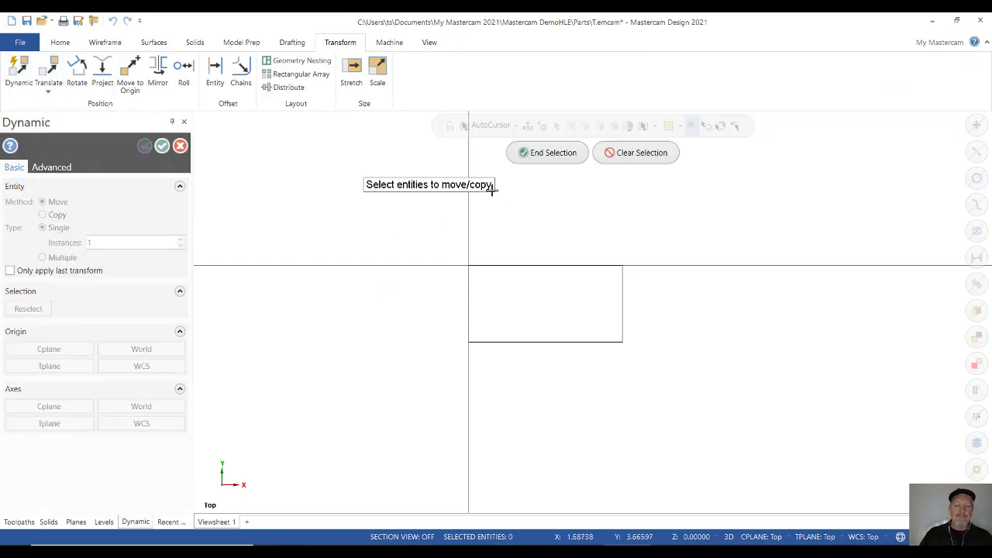
pyautogui.moveTo(403, 235); pyautogui.dragTo(660, 382)
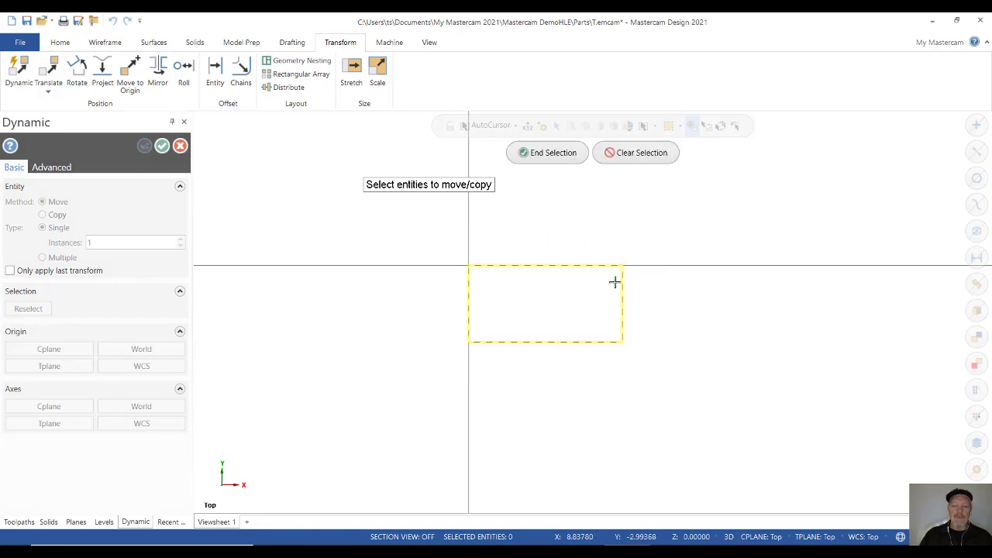
pyautogui.click(554, 153)
pyautogui.click(469, 265)
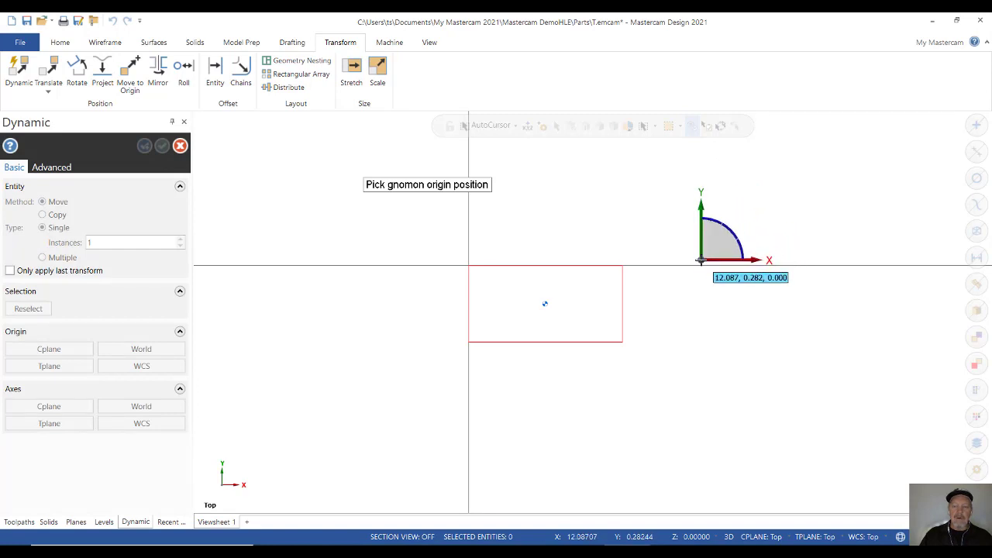
pyautogui.moveTo(708, 252); pyautogui.dragTo(732, 226, button='middle')
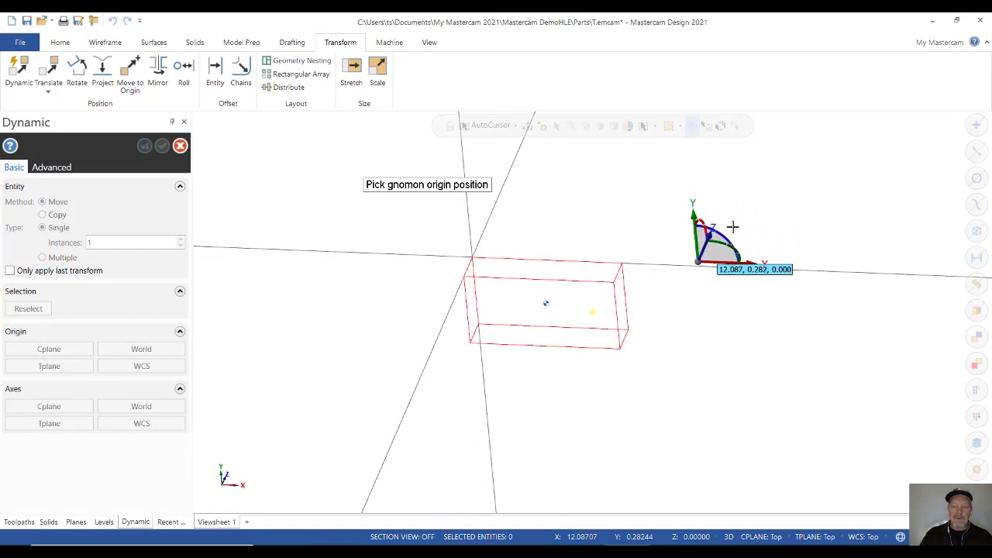
pyautogui.click(629, 267)
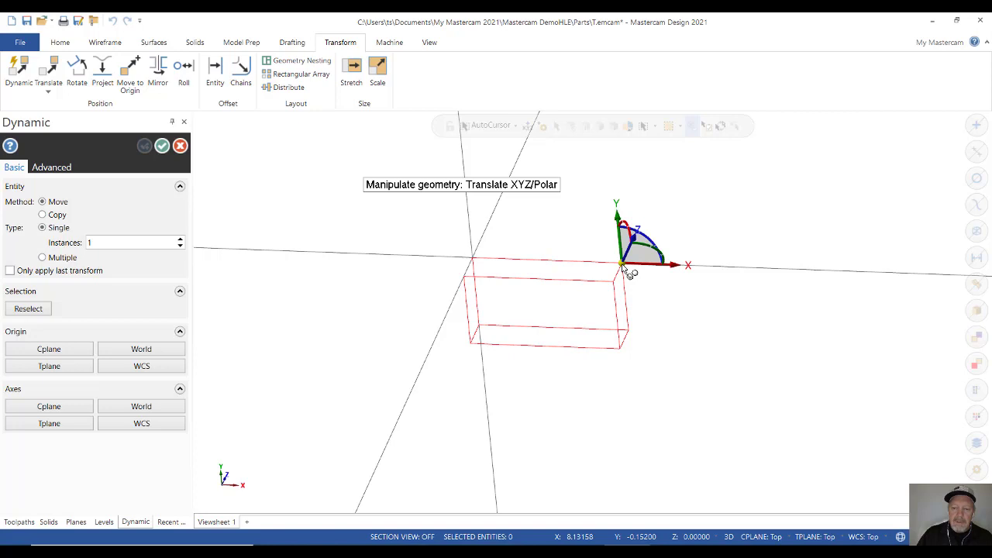
# Move the box about 14 in X and 7 in Y, raise it about 11.2 in along Z, and accept the transform.
pyautogui.click(623, 267)
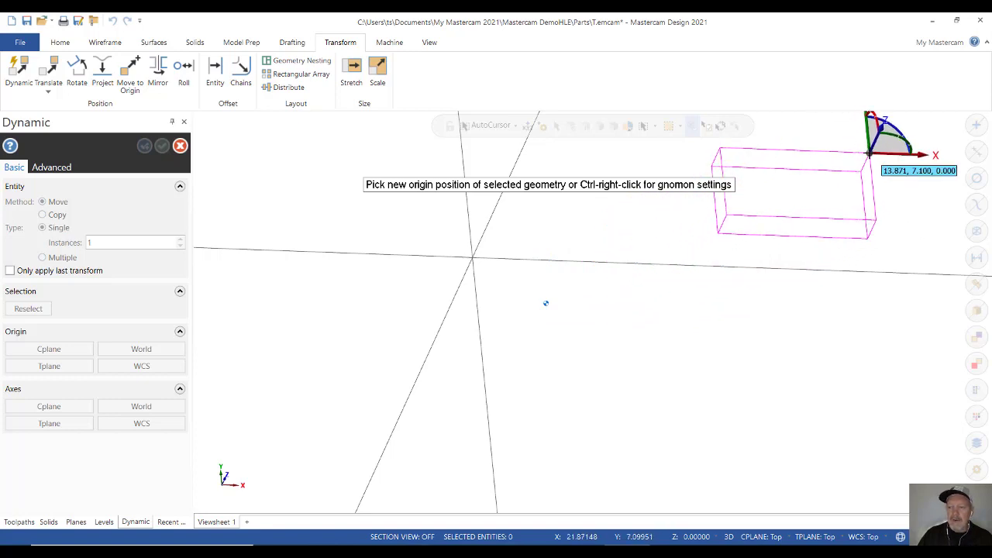
pyautogui.click(872, 153)
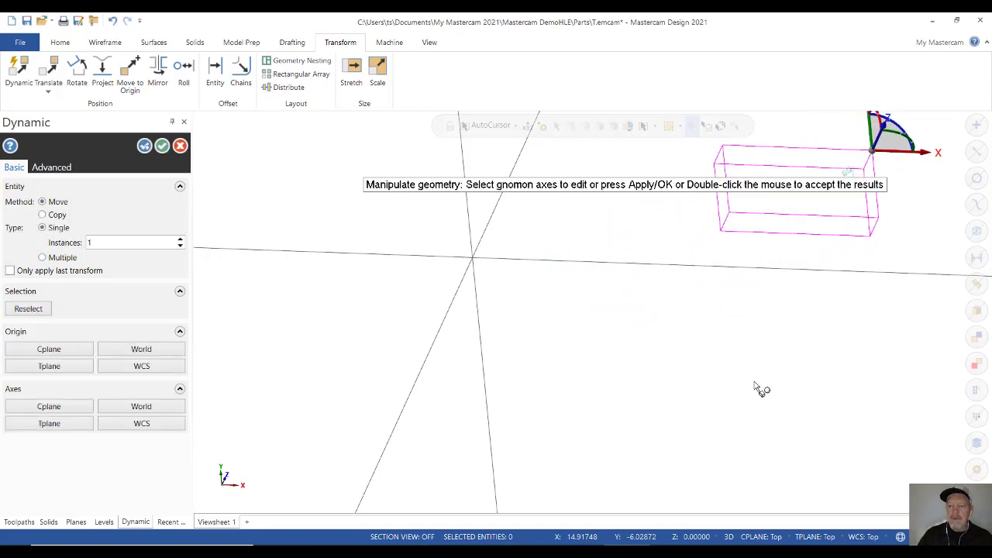
pyautogui.moveTo(707, 403); pyautogui.dragTo(675, 370, button='middle')
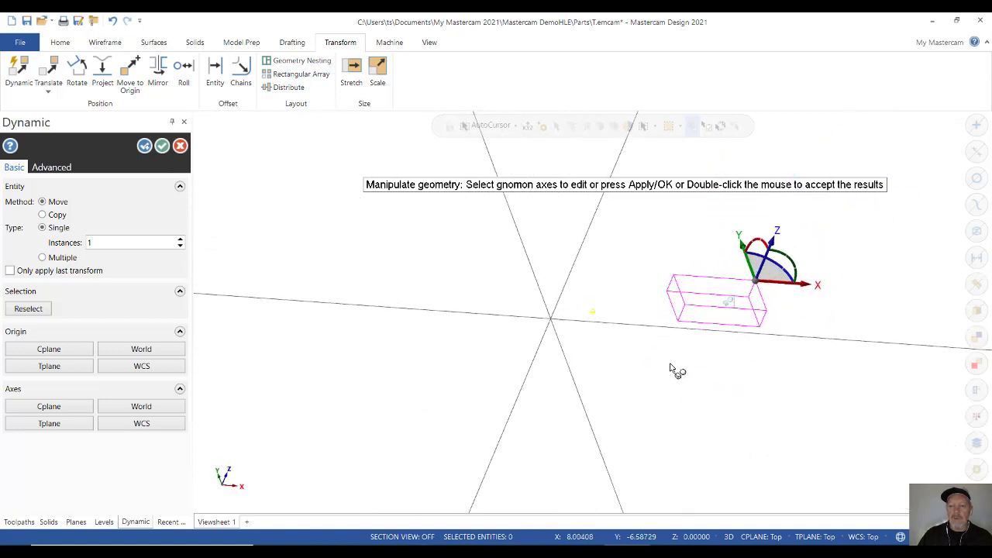
pyautogui.moveTo(792, 272); pyautogui.dragTo(760, 275, button='middle')
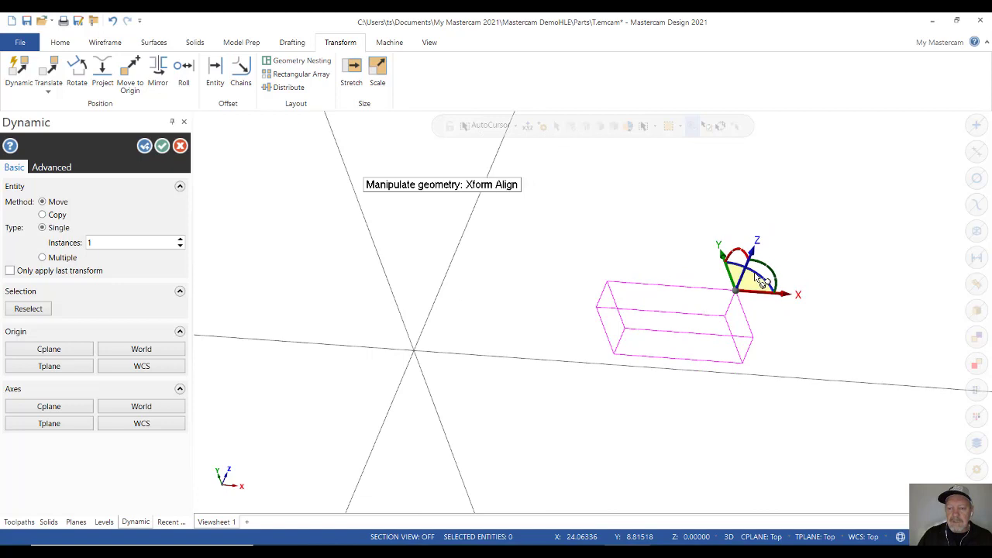
pyautogui.click(755, 278)
pyautogui.click(743, 267)
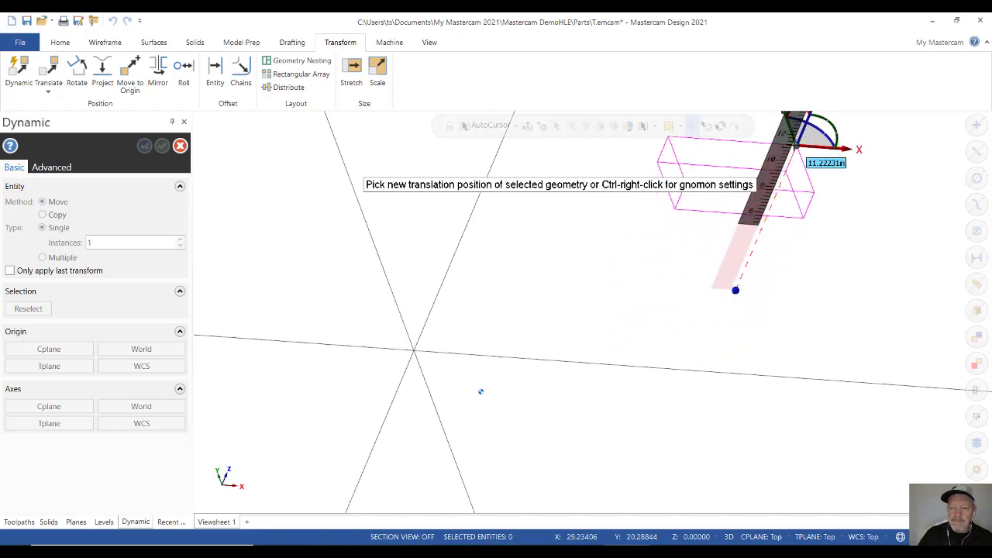
pyautogui.click(481, 392)
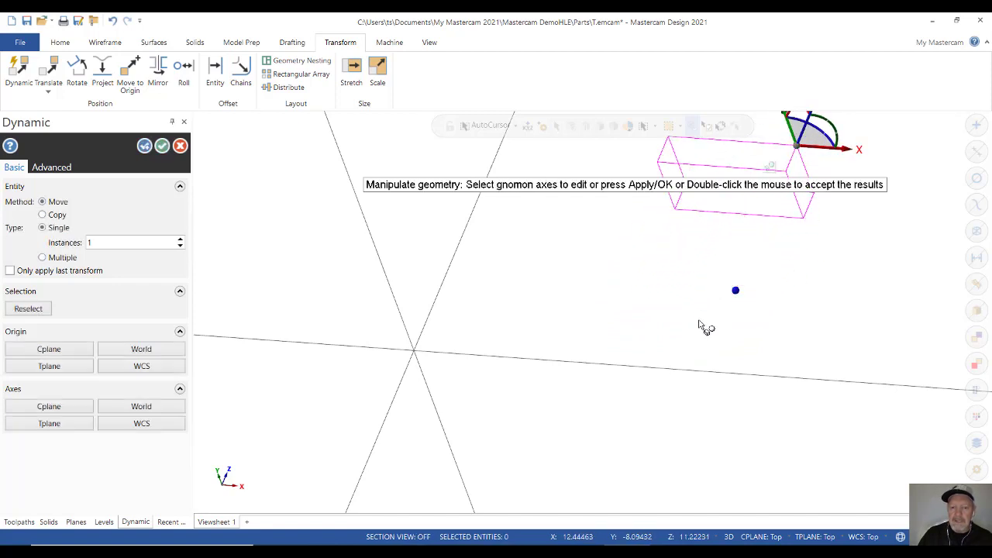
pyautogui.click(163, 146)
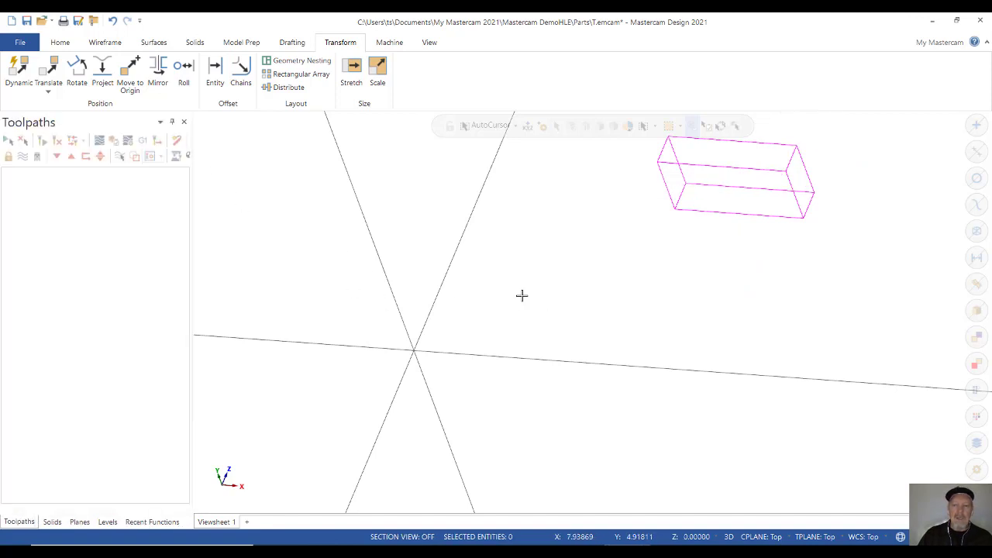
# Inspect the displaced box relative to the origin from the Front (WCS), Top (WCS) and rotated views.
pyautogui.rightClick(525, 286)
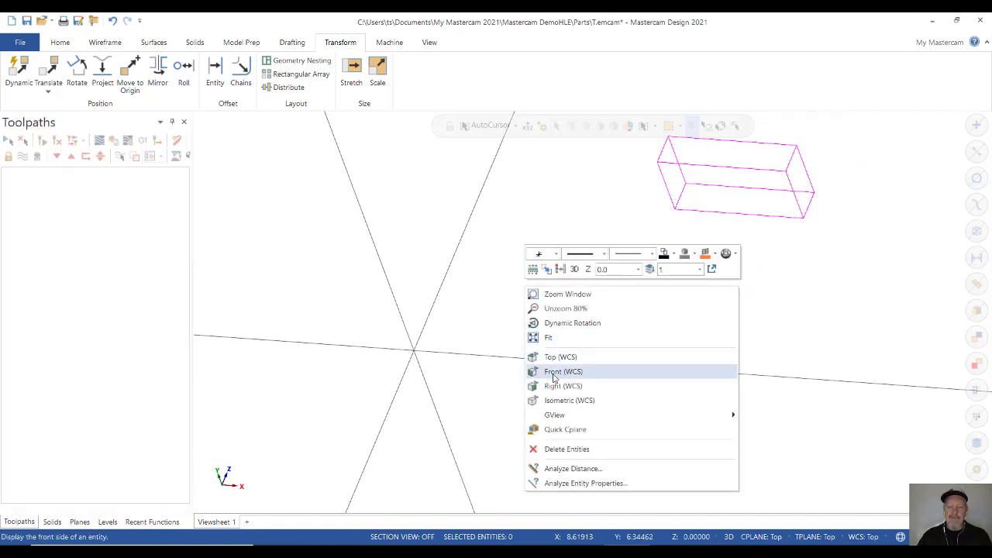
pyautogui.click(557, 373)
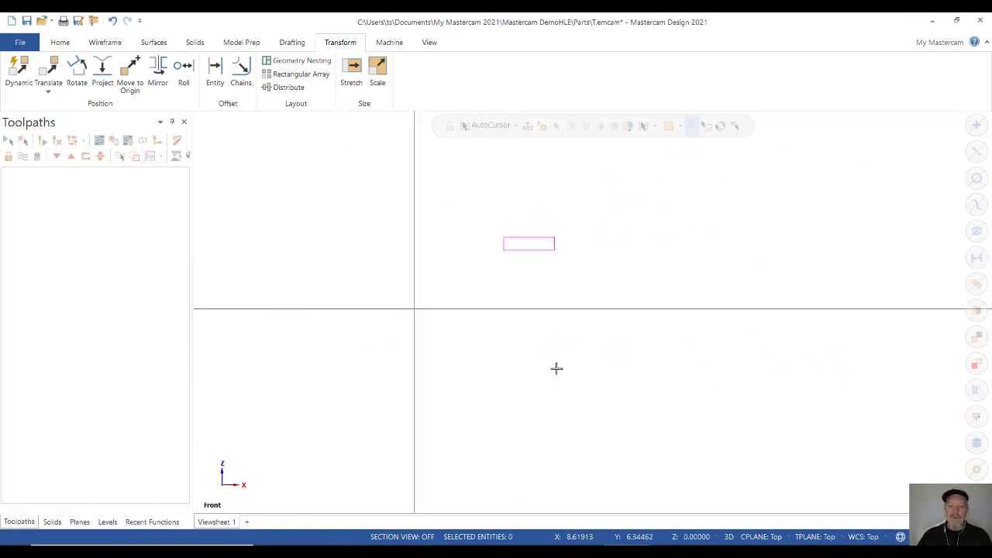
pyautogui.rightClick(533, 268)
pyautogui.click(563, 339)
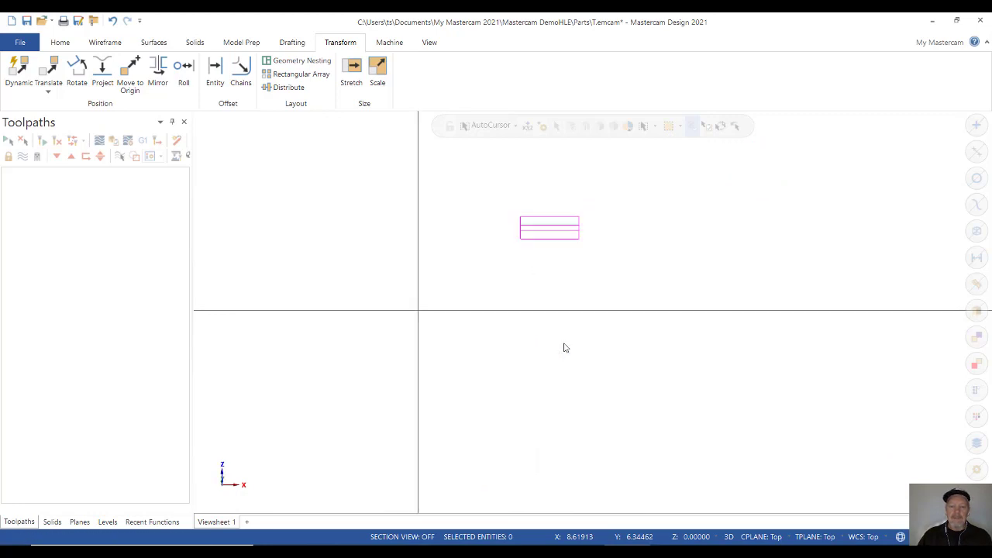
pyautogui.scroll(-3, 470, 380)
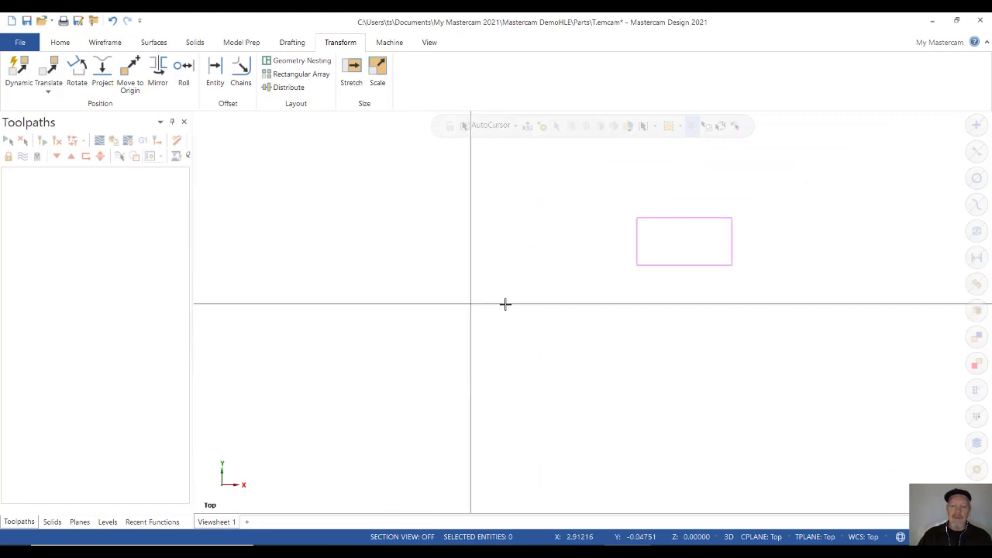
pyautogui.moveTo(596, 423); pyautogui.dragTo(673, 397, button='middle')
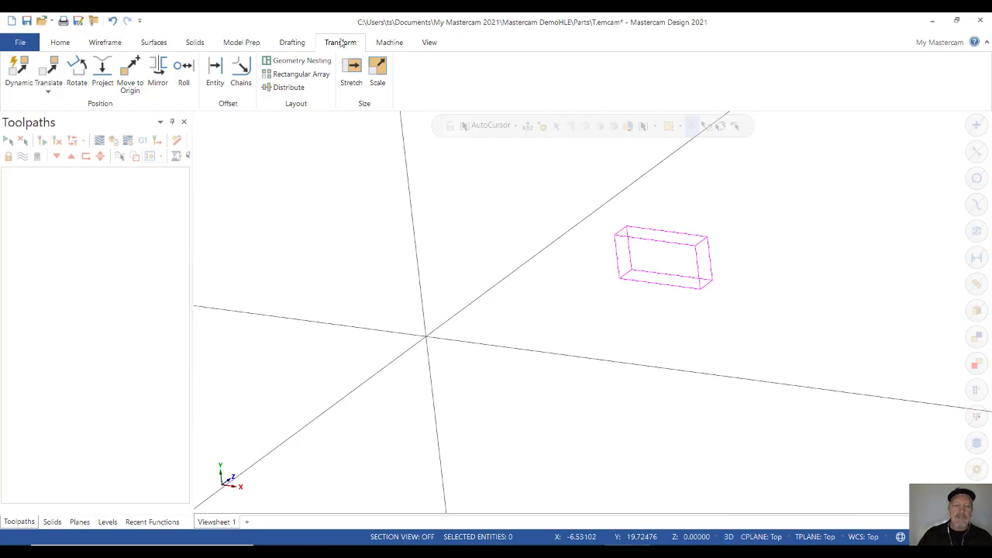
# Move all the geometry to the origin, translating from the box's top-face corner with the lowest X and highest Y.
pyautogui.click(128, 75)
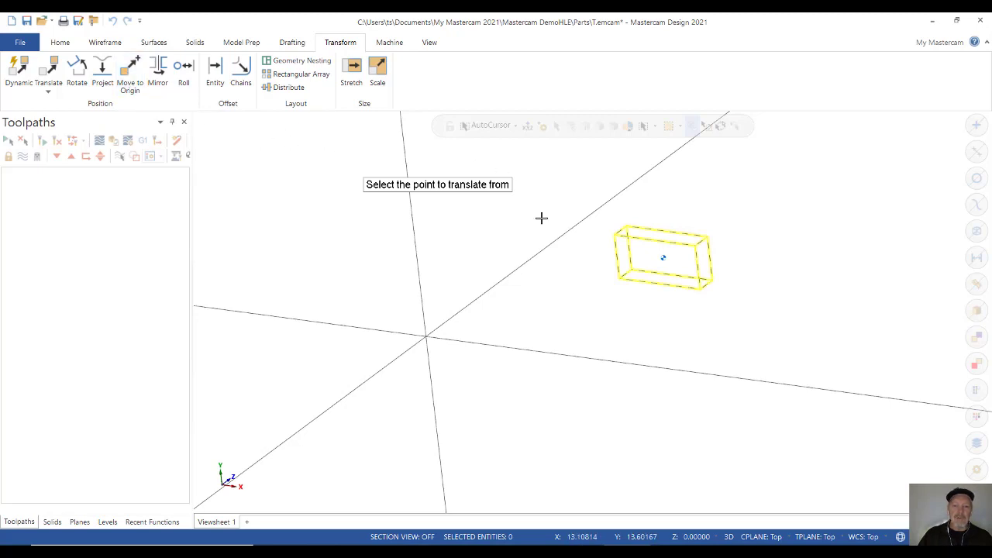
pyautogui.scroll(3, 601, 270)
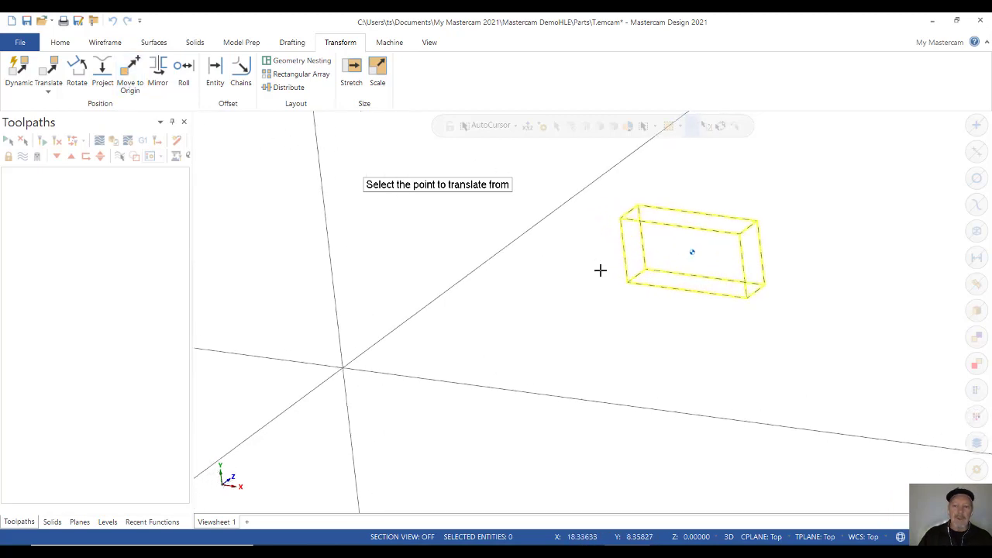
pyautogui.moveTo(600, 268); pyautogui.dragTo(579, 272, button='middle')
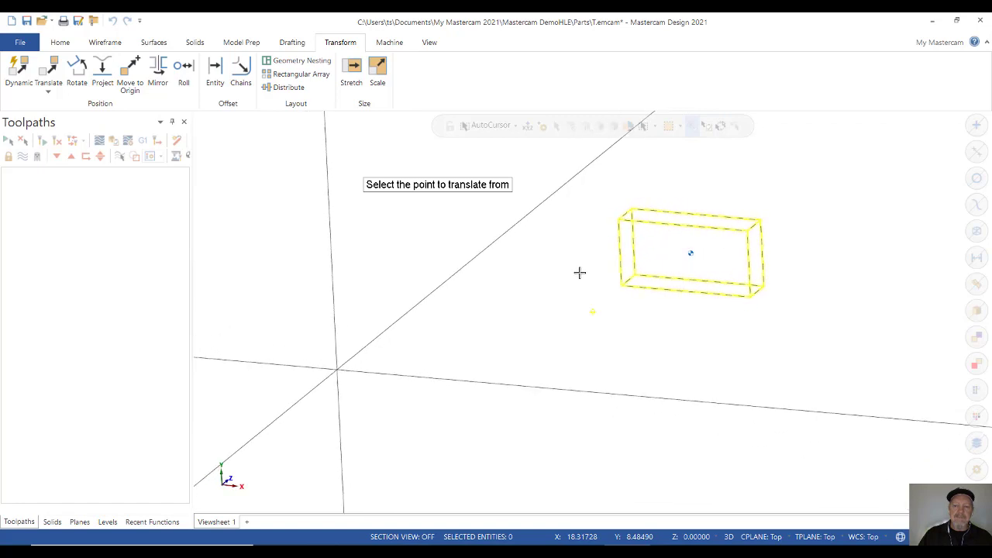
pyautogui.rightClick(601, 303)
pyautogui.click(613, 345)
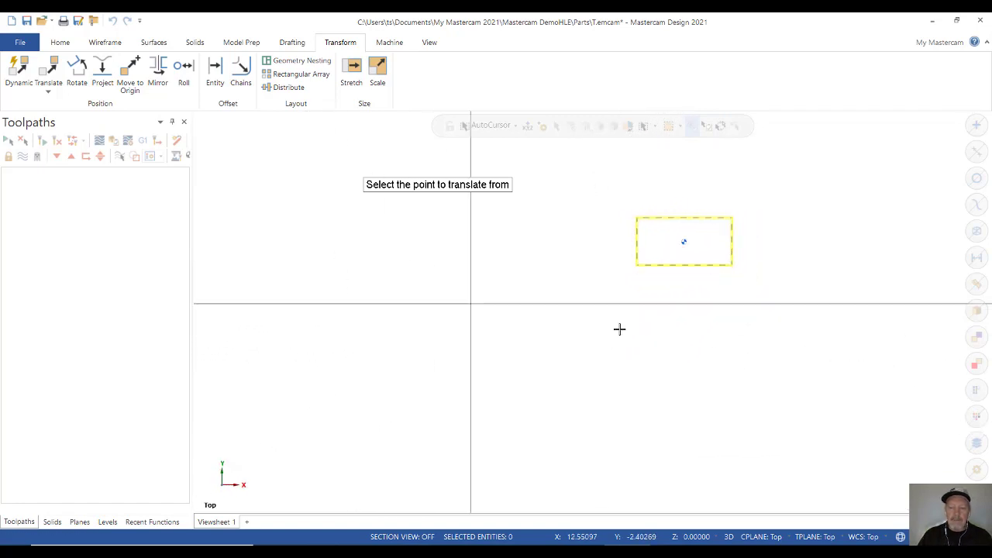
pyautogui.moveTo(628, 294); pyautogui.dragTo(670, 271, button='middle')
pyautogui.scroll(6, 635, 223)
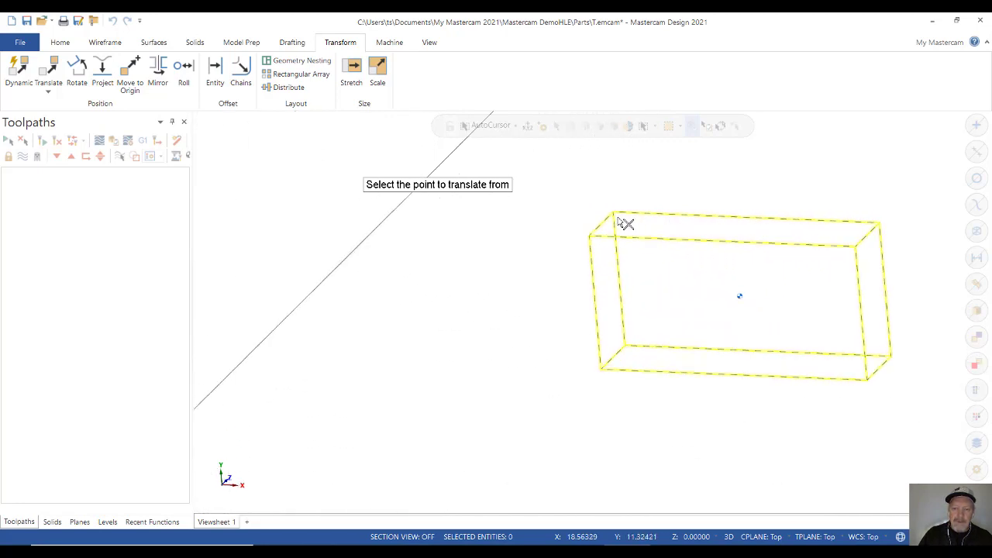
pyautogui.click(618, 214)
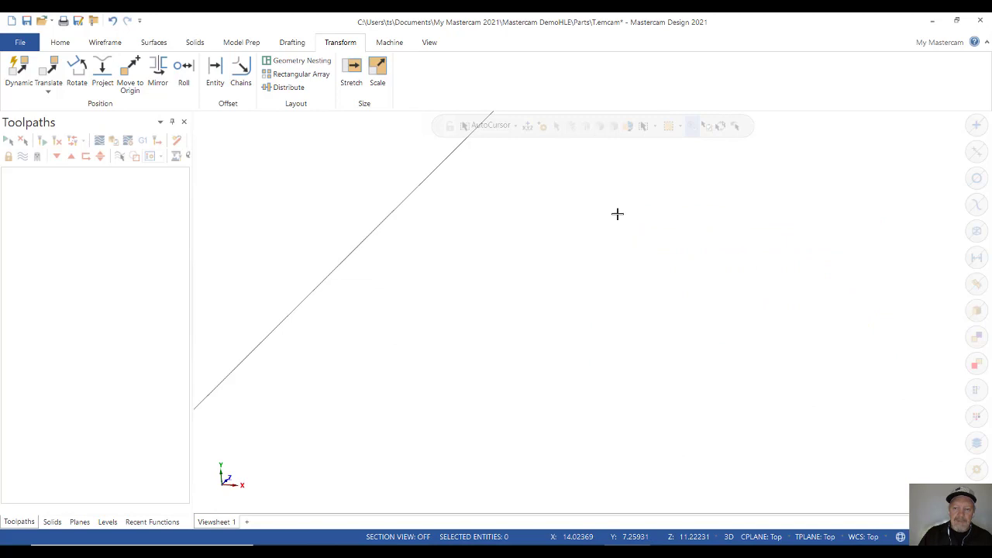
# Examine the box's alignment with the origin axes in rotated, Front (WCS) and Top (WCS) views.
pyautogui.scroll(-6, 756, 206)
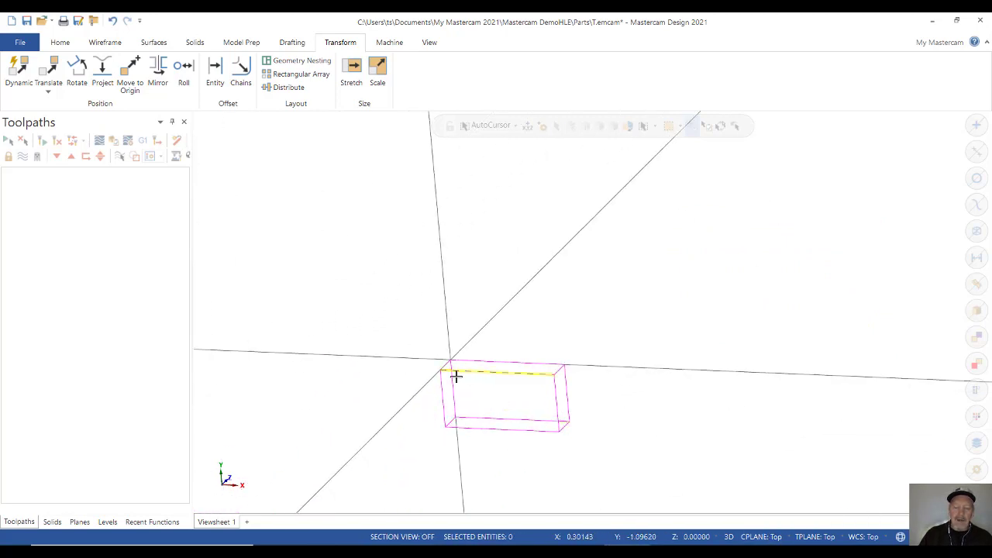
pyautogui.scroll(1, 472, 371)
pyautogui.moveTo(471, 371); pyautogui.dragTo(401, 313, button='middle')
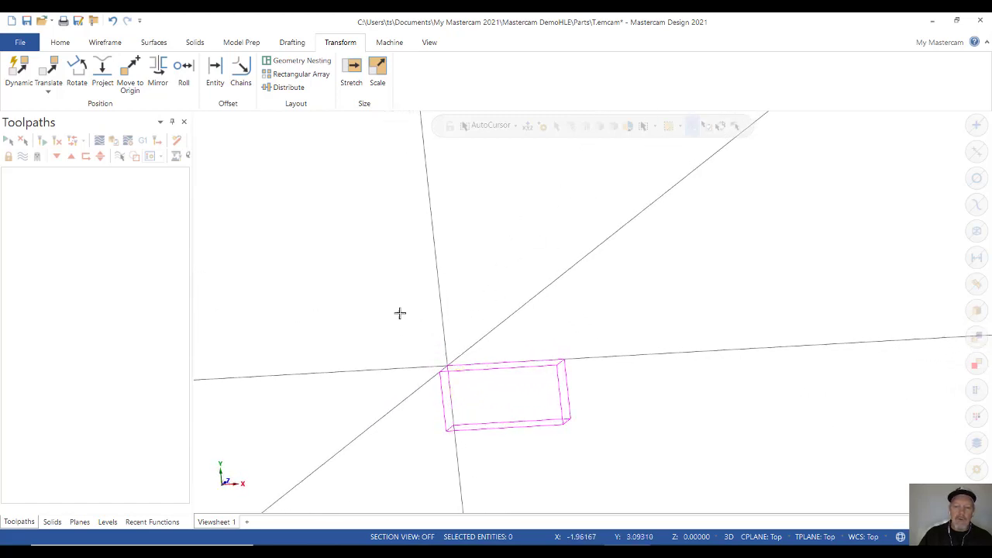
pyautogui.click(414, 373)
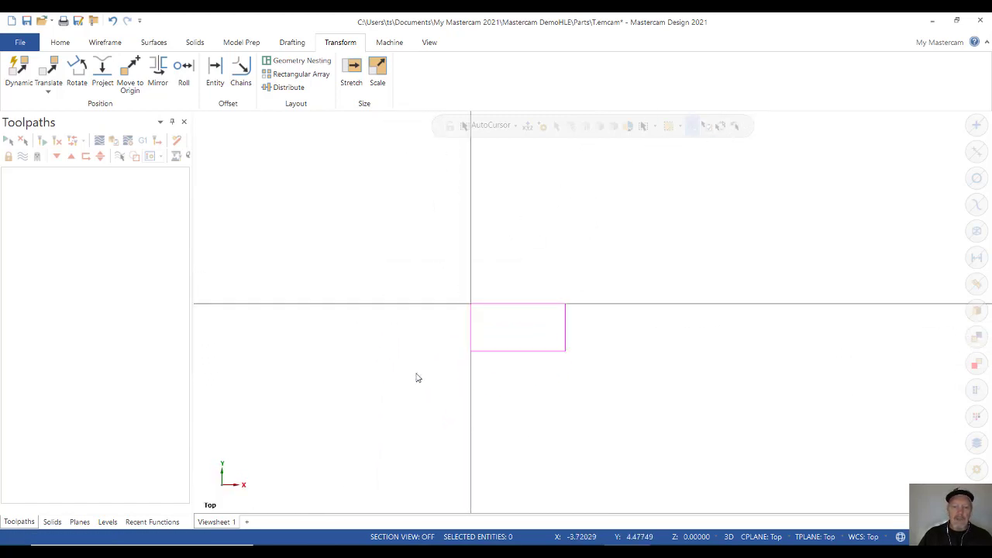
pyautogui.rightClick(421, 355)
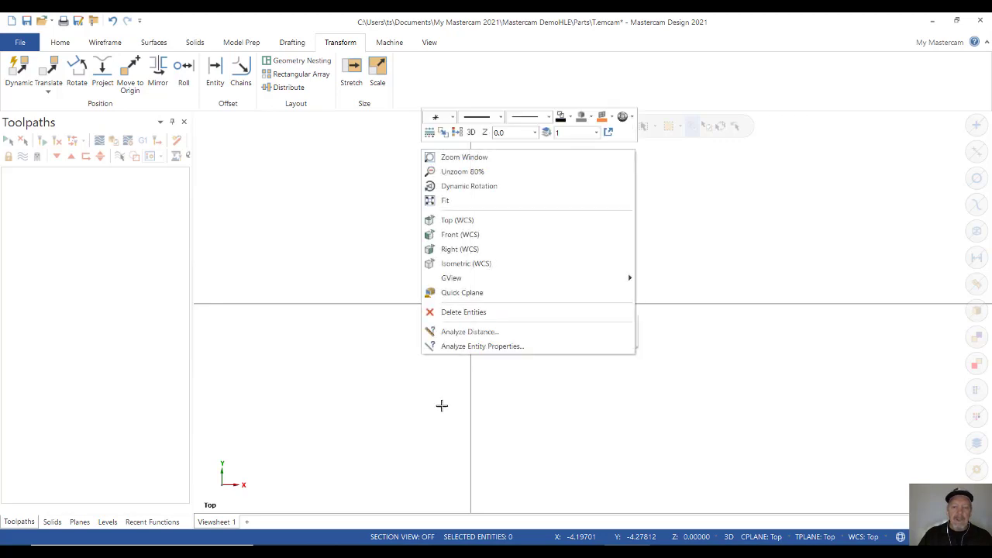
pyautogui.click(465, 236)
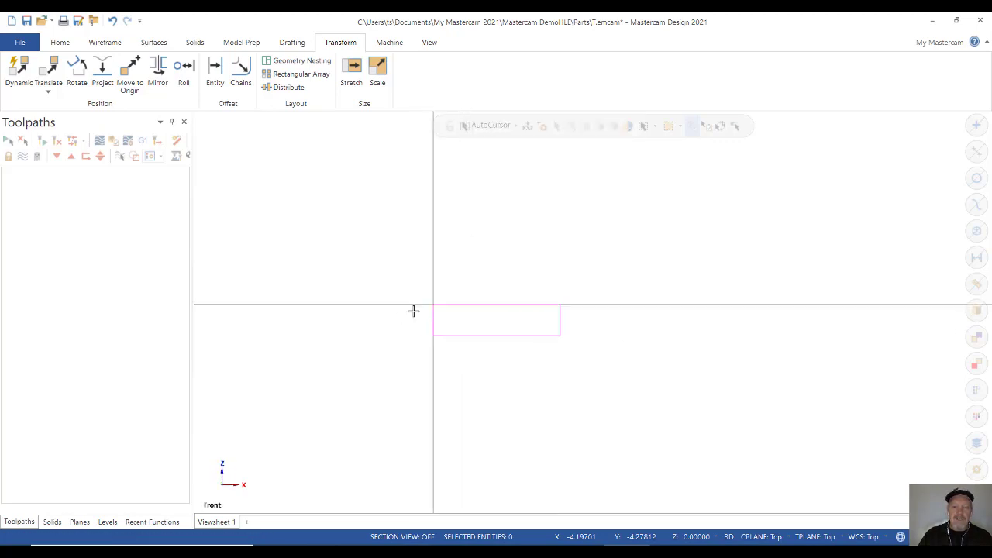
pyautogui.scroll(4, 413, 311)
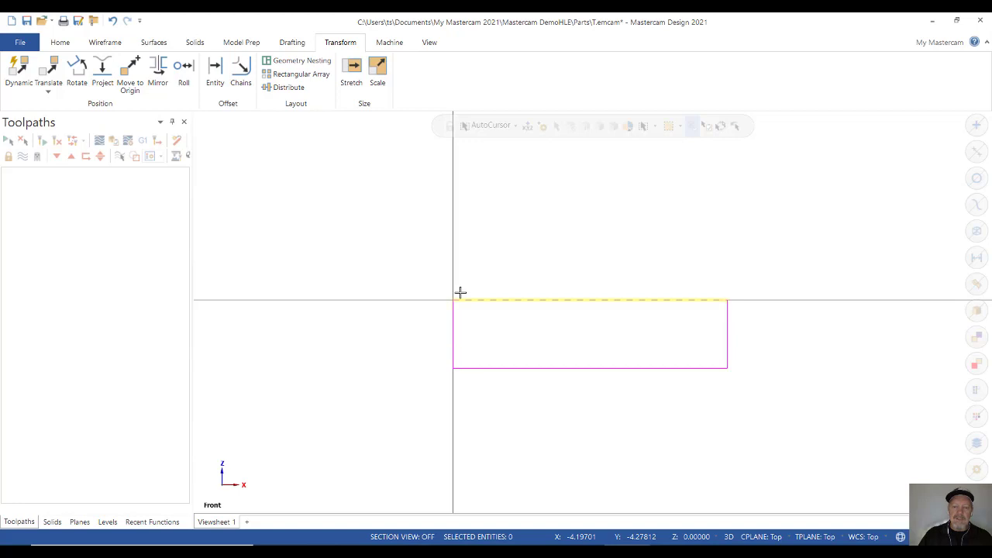
pyautogui.rightClick(490, 256)
pyautogui.click(512, 328)
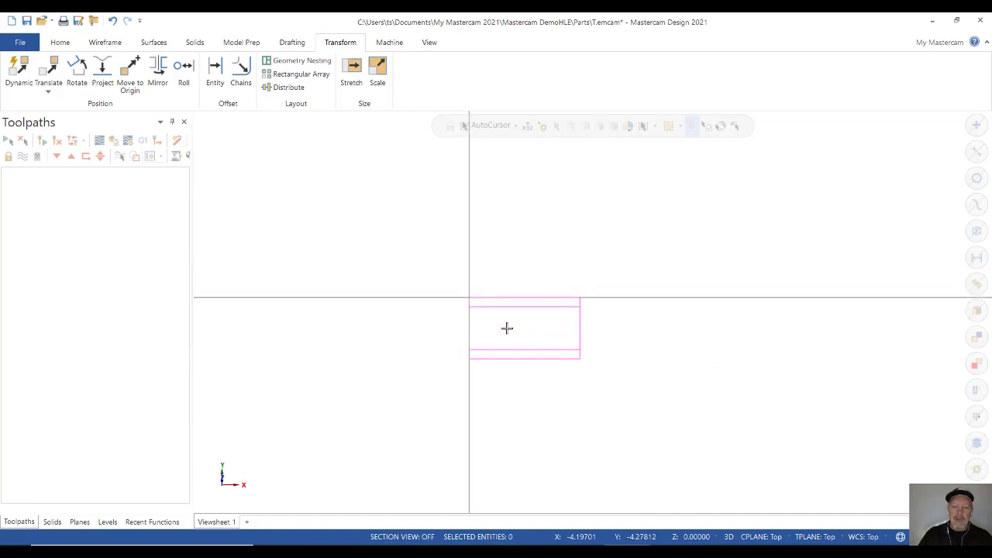
pyautogui.scroll(5, 476, 308)
pyautogui.scroll(-1, 535, 250)
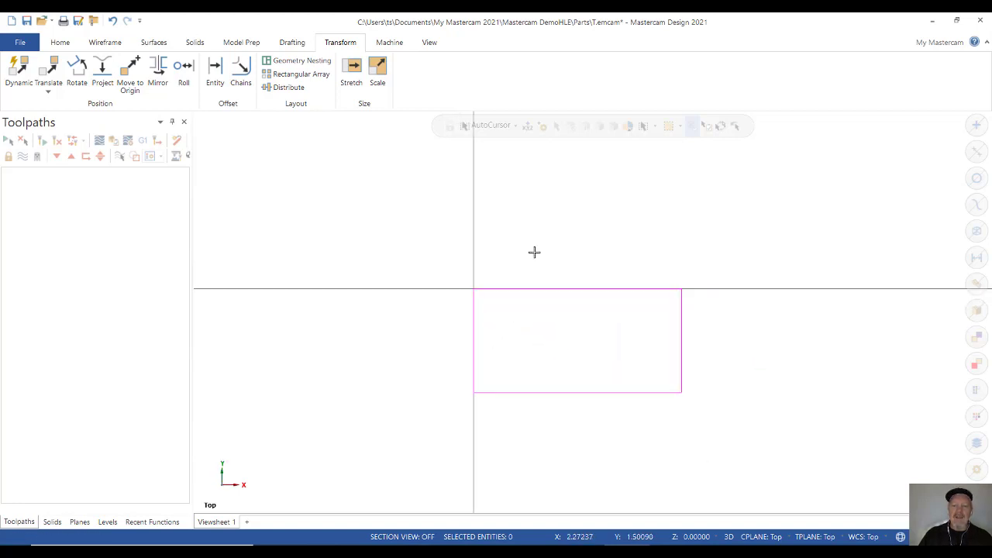
pyautogui.scroll(2, 549, 342)
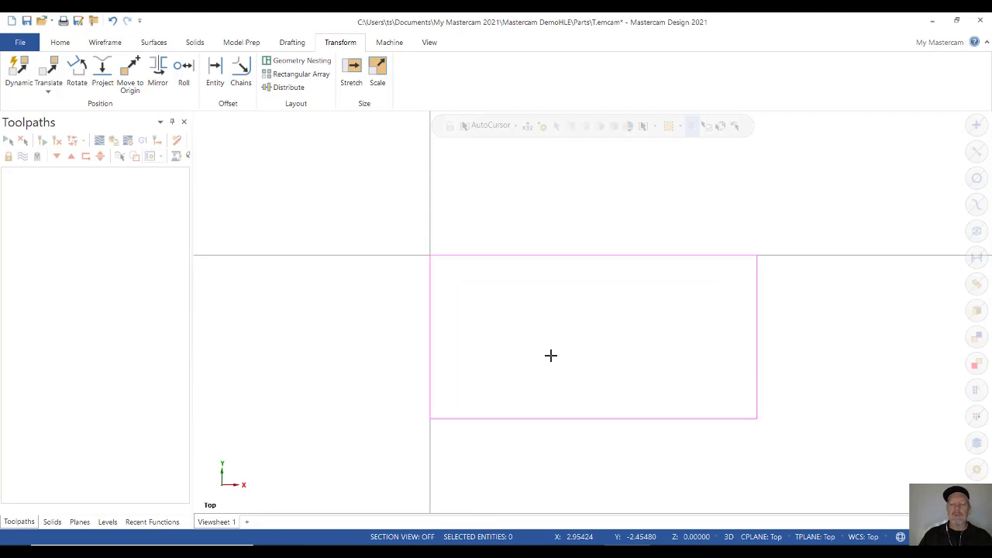
pyautogui.scroll(-1, 474, 210)
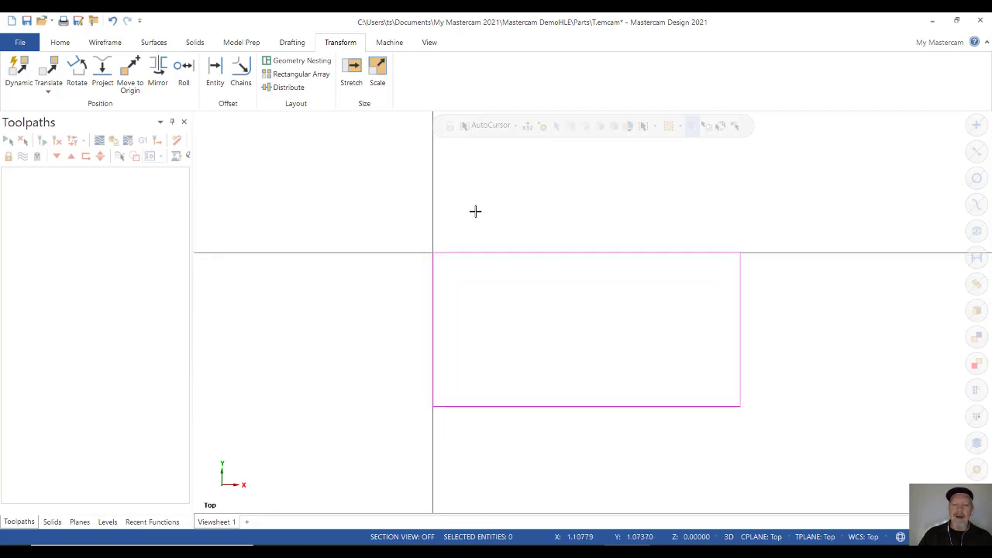